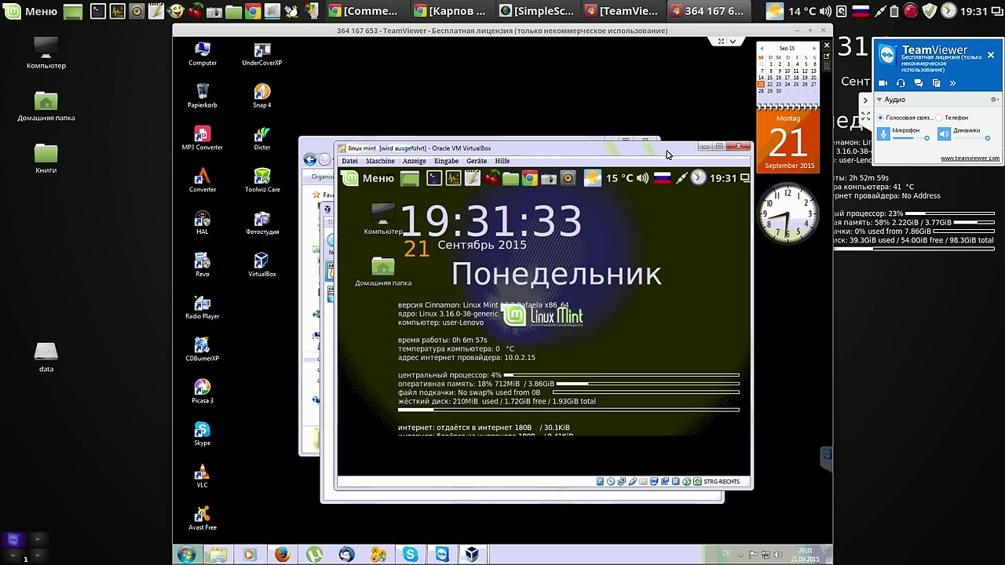
# Maximize the Linux Mint virtual machine window and open its date and time settings from the clock.
pyautogui.click(719, 148)
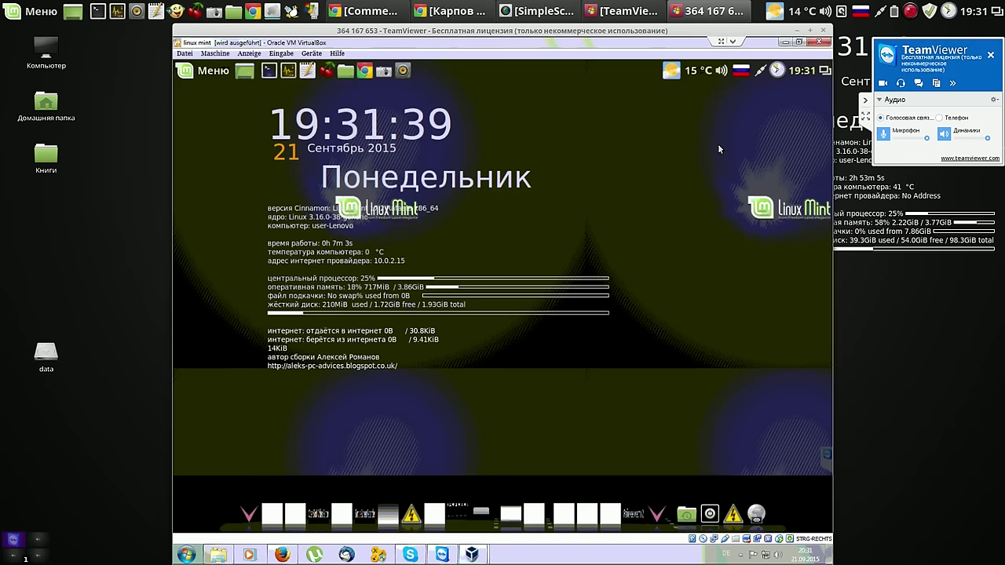
pyautogui.click(801, 70)
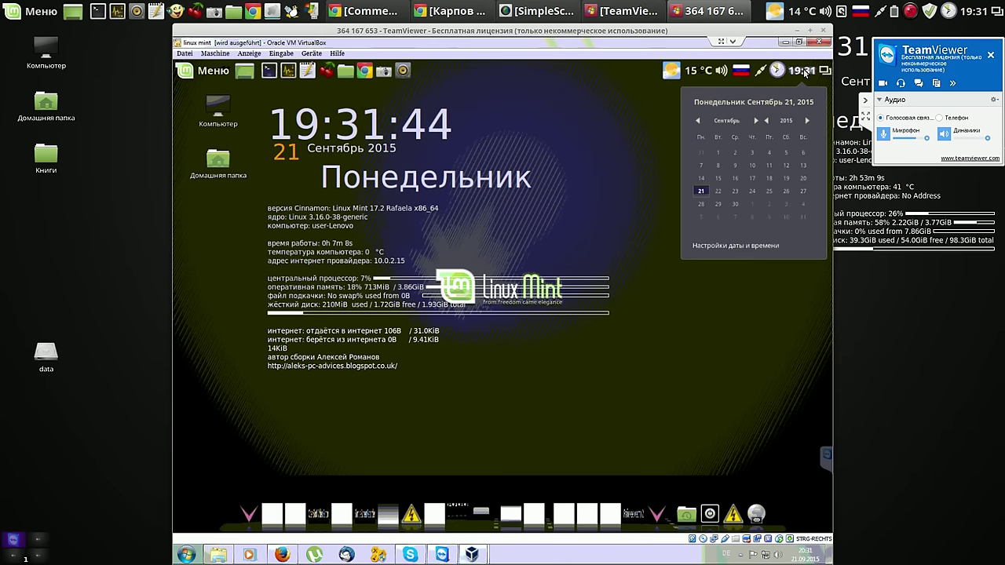
pyautogui.click(735, 246)
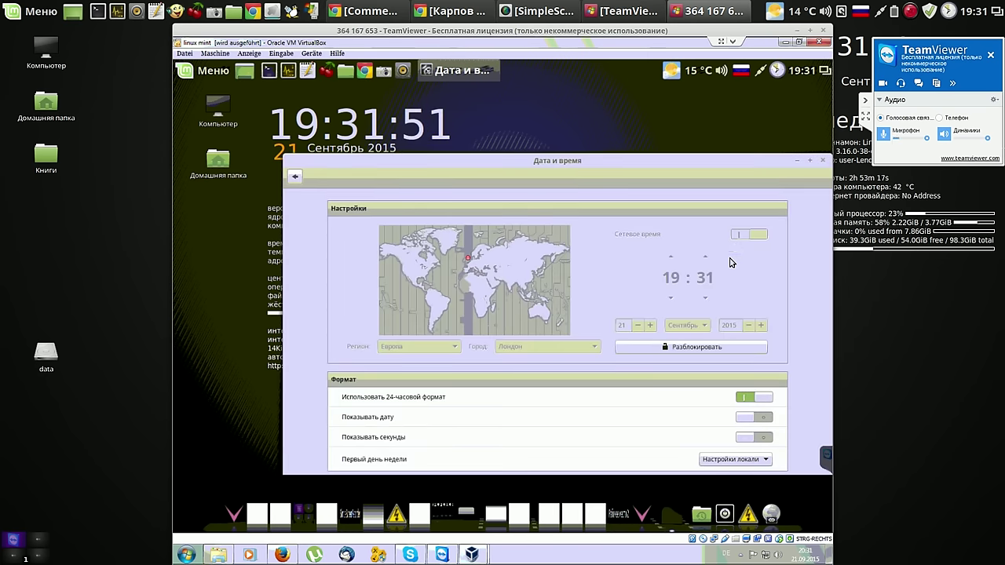
# Unlock the date and time settings by authenticating with the account password.
pyautogui.click(701, 347)
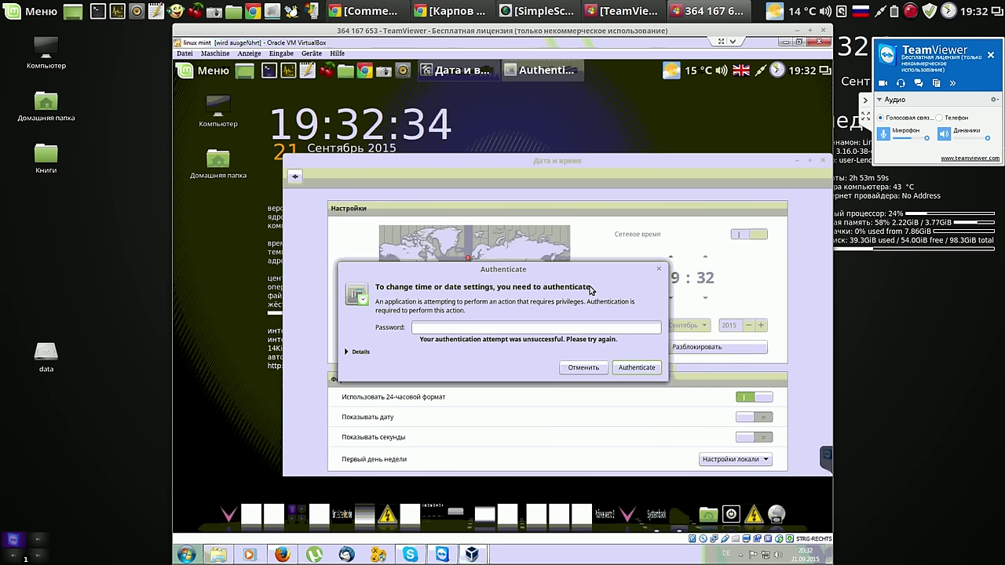
pyautogui.write('•••')
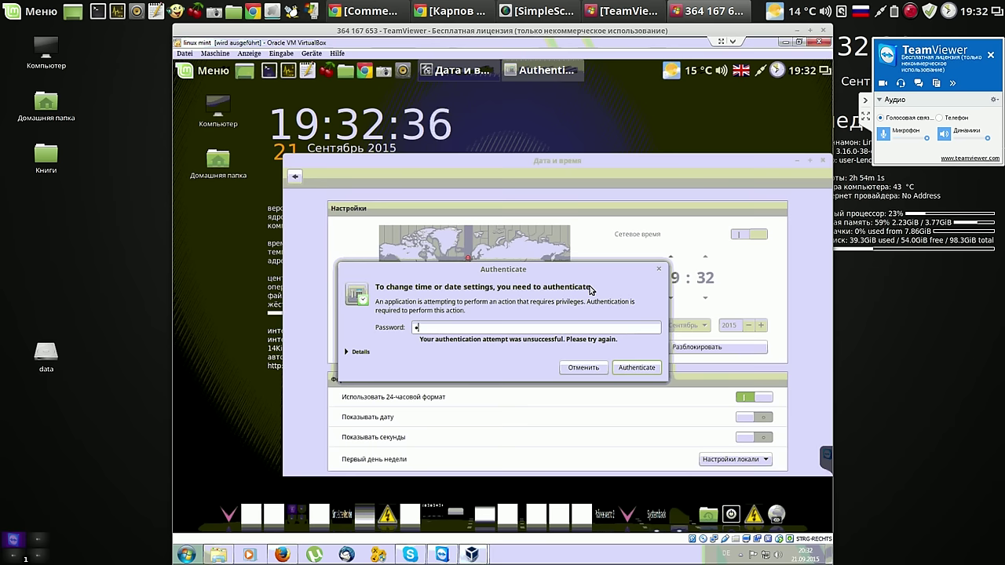
pyautogui.write('•')
pyautogui.press('Return')
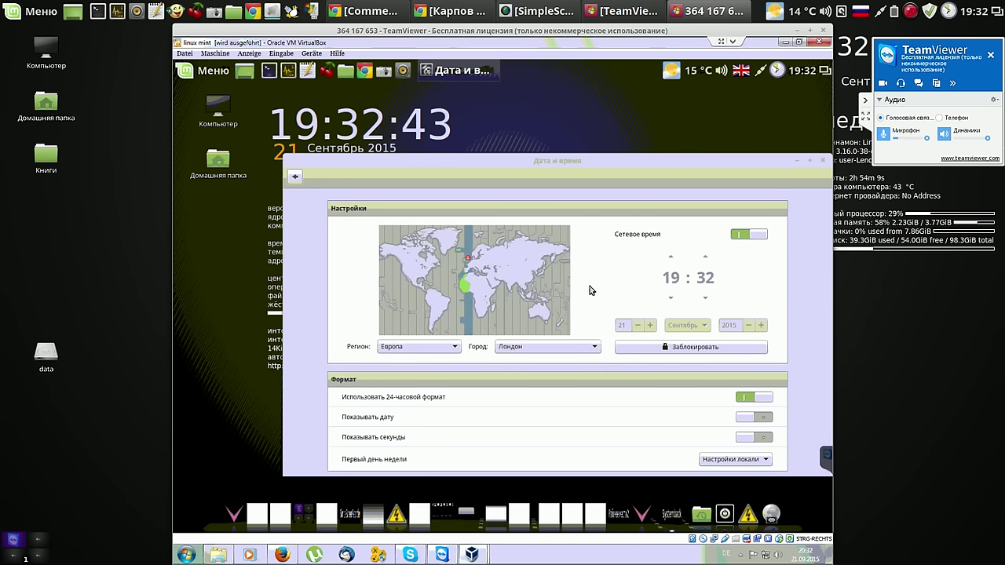
# Set the time zone's city to Берлин in the Европа region, and lock and close the date and time settings.
pyautogui.click(596, 349)
pyautogui.press('Up')
pyautogui.press('Up')
pyautogui.press('Up')
pyautogui.press('Up')
pyautogui.press('Up')
pyautogui.press('Up')
pyautogui.press('Up')
pyautogui.press('Up')
pyautogui.press('Up')
pyautogui.press('Up')
pyautogui.press('Up')
pyautogui.press('Up')
pyautogui.press('Up')
pyautogui.press('Up')
pyautogui.press('Up')
pyautogui.press('Up')
pyautogui.press('Up')
pyautogui.press('Up')
pyautogui.press('Up')
pyautogui.press('Up')
pyautogui.press('Up')
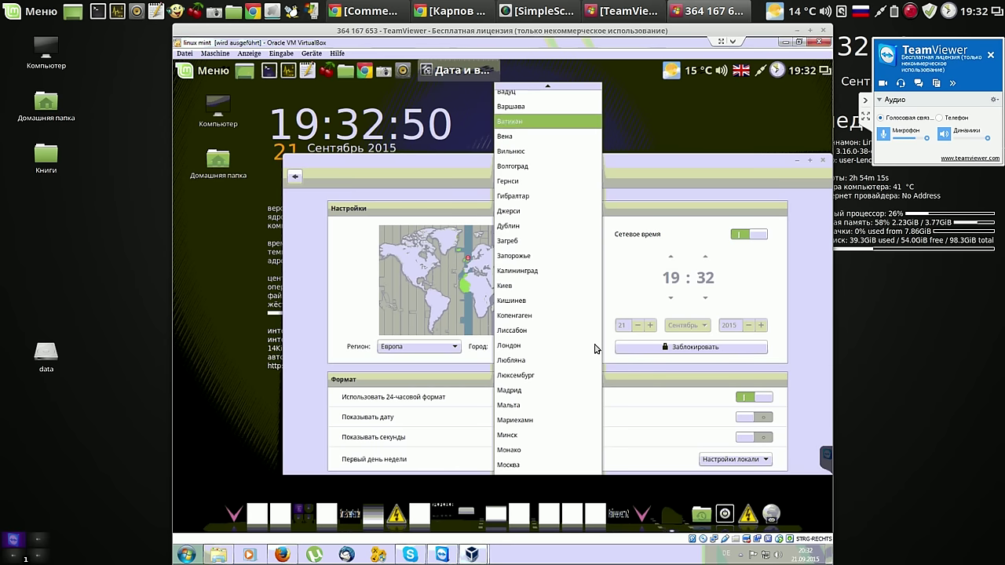
pyautogui.press('Up')
pyautogui.press('Up')
pyautogui.press('Up')
pyautogui.press('Up')
pyautogui.press('Up')
pyautogui.press('Up')
pyautogui.press('Down')
pyautogui.press('Down')
pyautogui.press('Down')
pyautogui.press('Down')
pyautogui.press('Down')
pyautogui.press('Down')
pyautogui.press('Down')
pyautogui.press('Down')
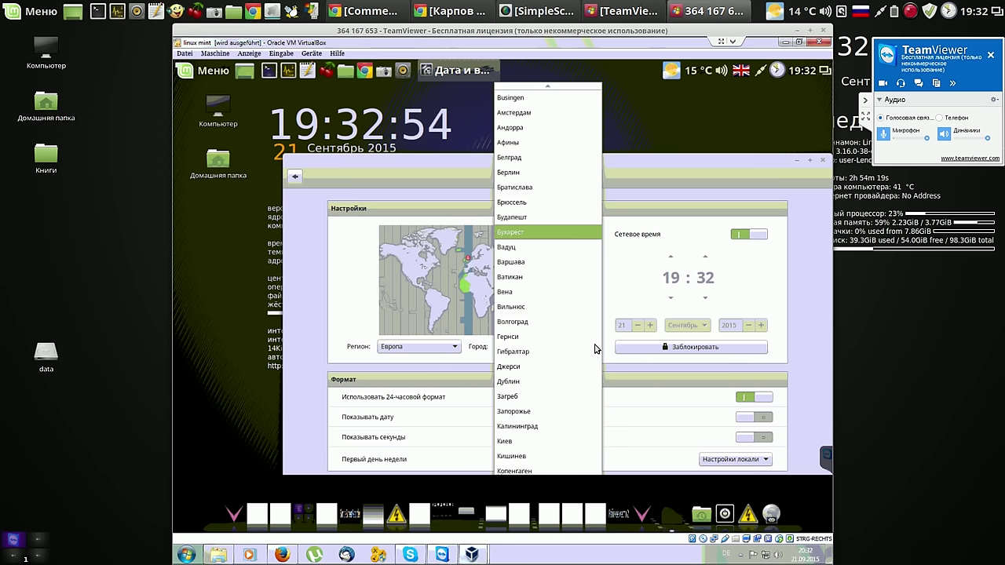
pyautogui.press('Up')
pyautogui.press('Up')
pyautogui.press('Up')
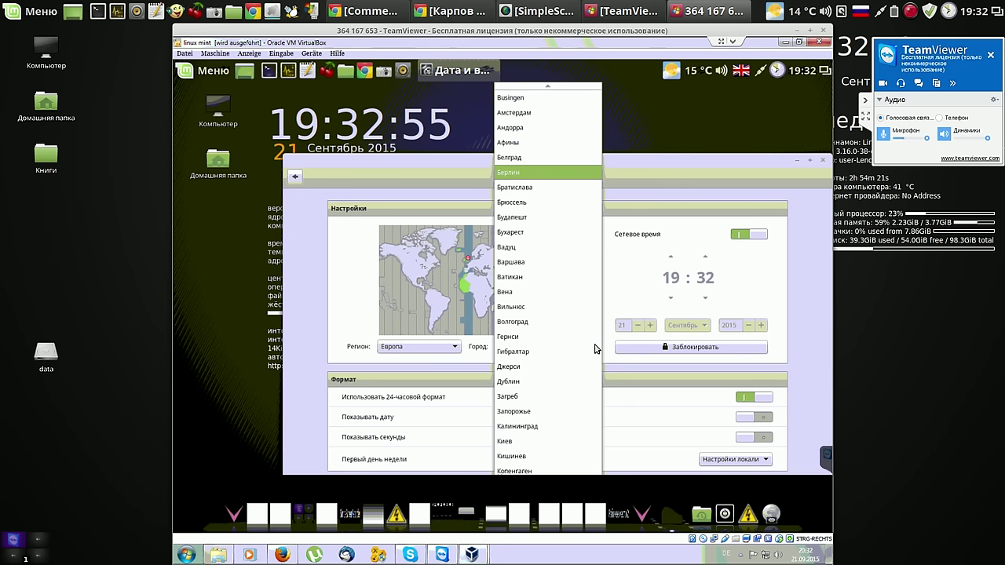
pyautogui.press('Return')
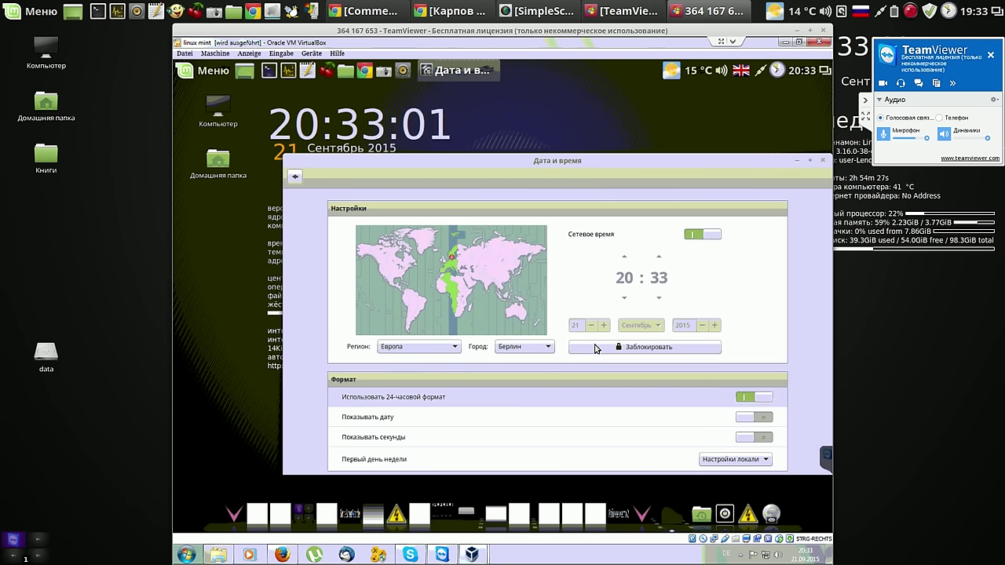
pyautogui.click(667, 347)
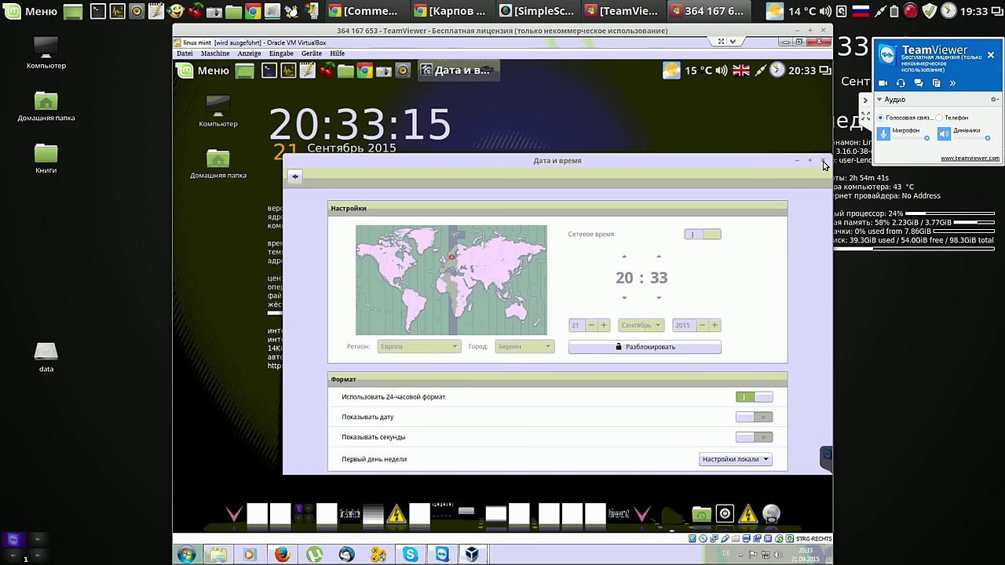
pyautogui.click(823, 161)
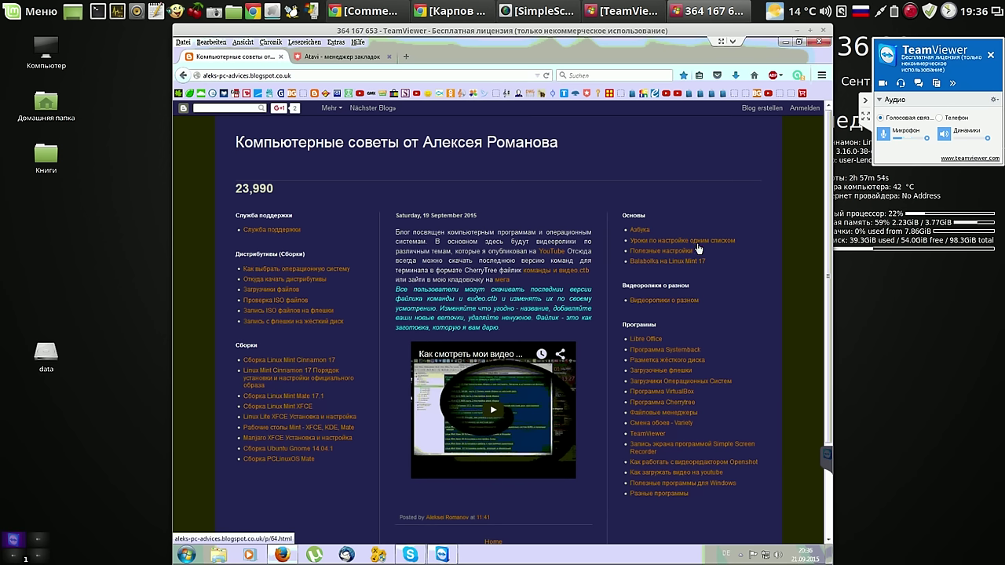
# Look through the Linux Mint lessons on the blog's 'Уроки по настройке одним списком' page and return to the blog's home page.
pyautogui.click(697, 241)
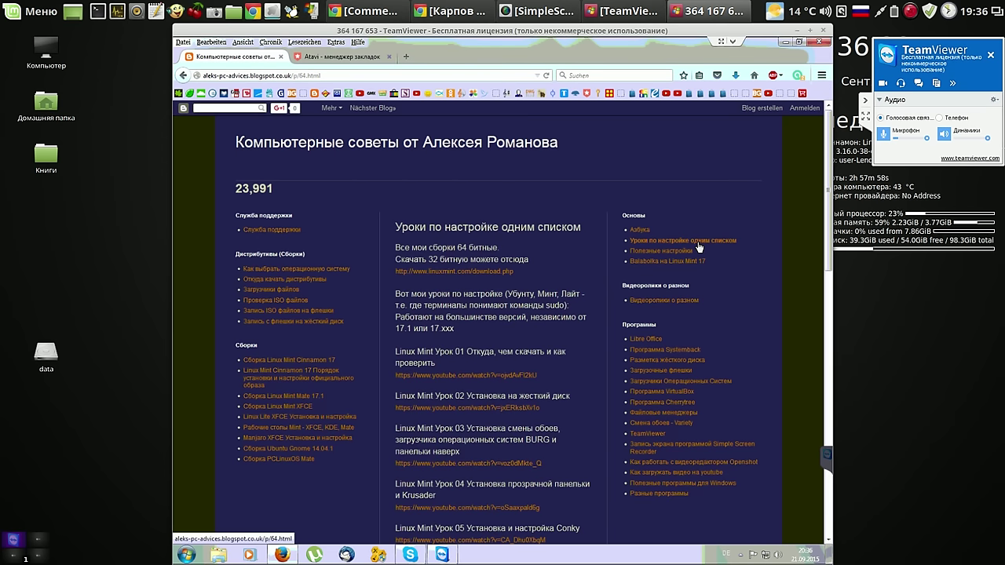
pyautogui.moveTo(830, 190); pyautogui.dragTo(839, 299)
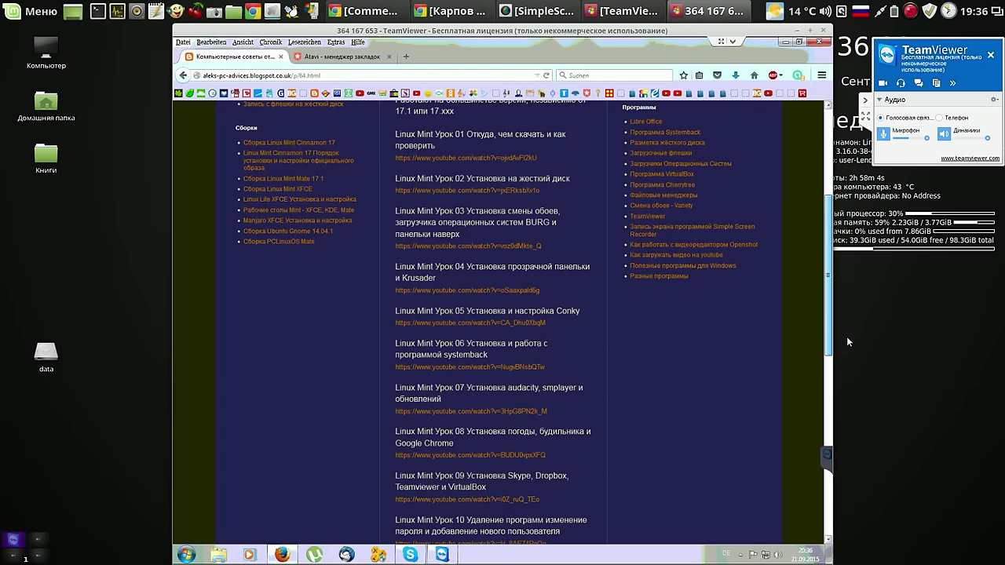
pyautogui.click(826, 411)
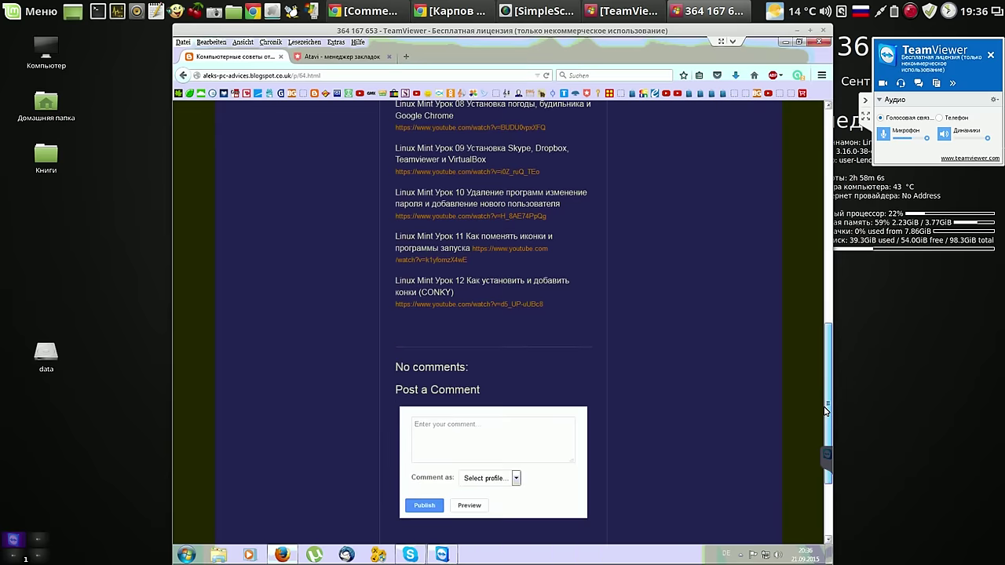
pyautogui.scroll(3, 826, 411)
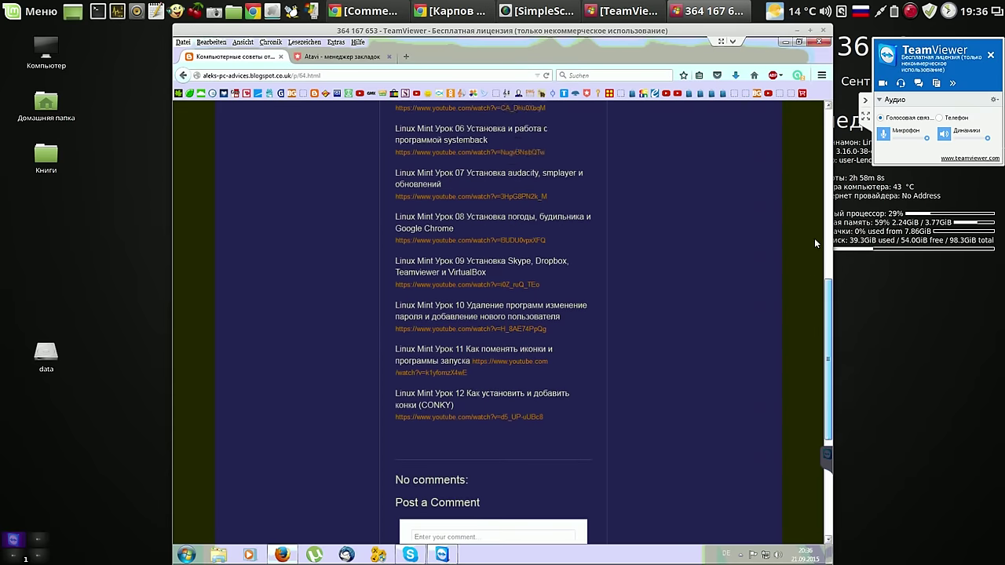
pyautogui.scroll(10, 814, 238)
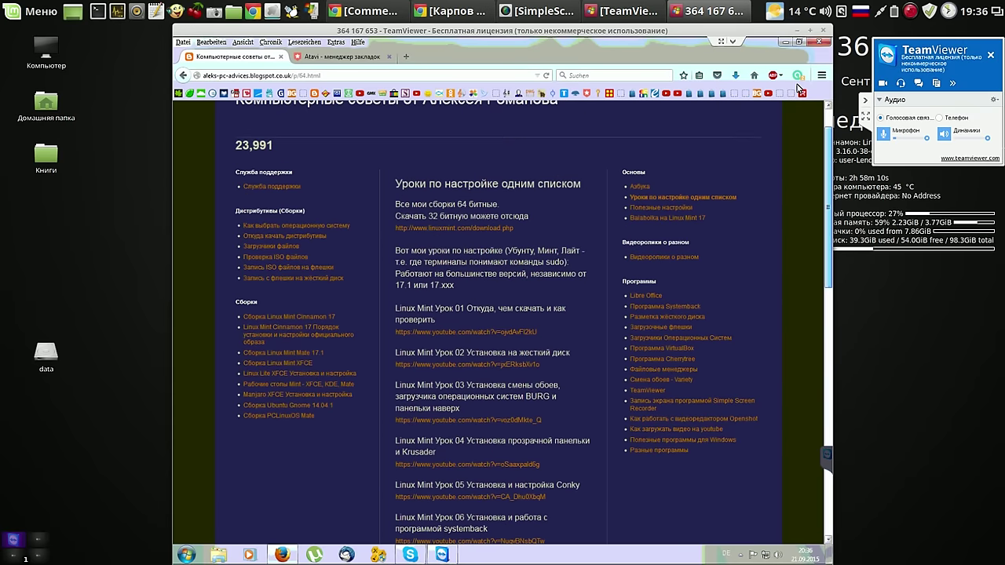
pyautogui.scroll(2, 538, 149)
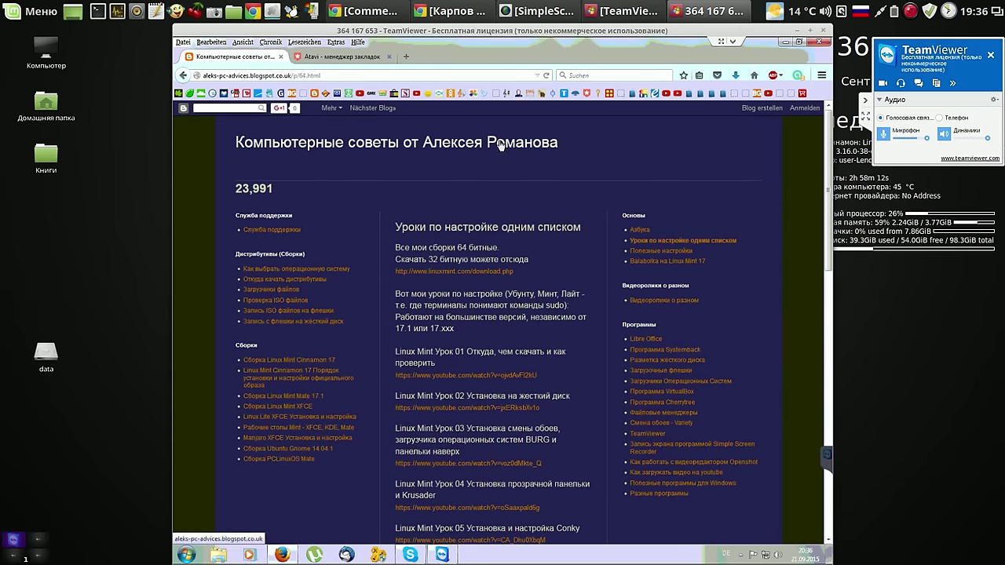
pyautogui.click(500, 145)
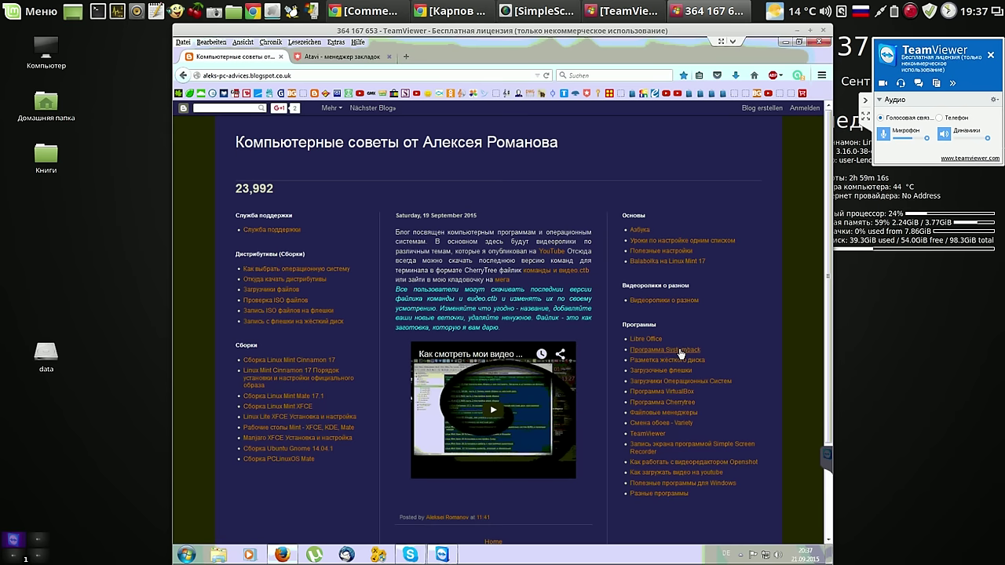
# View the blog's 'Программа Systemback' page and return to the home page.
pyautogui.click(680, 354)
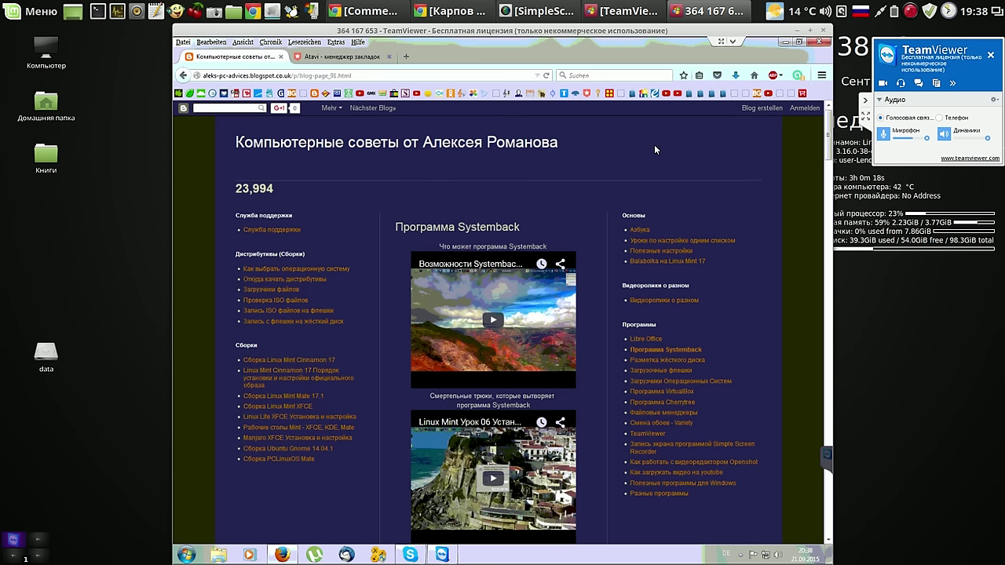
pyautogui.click(496, 146)
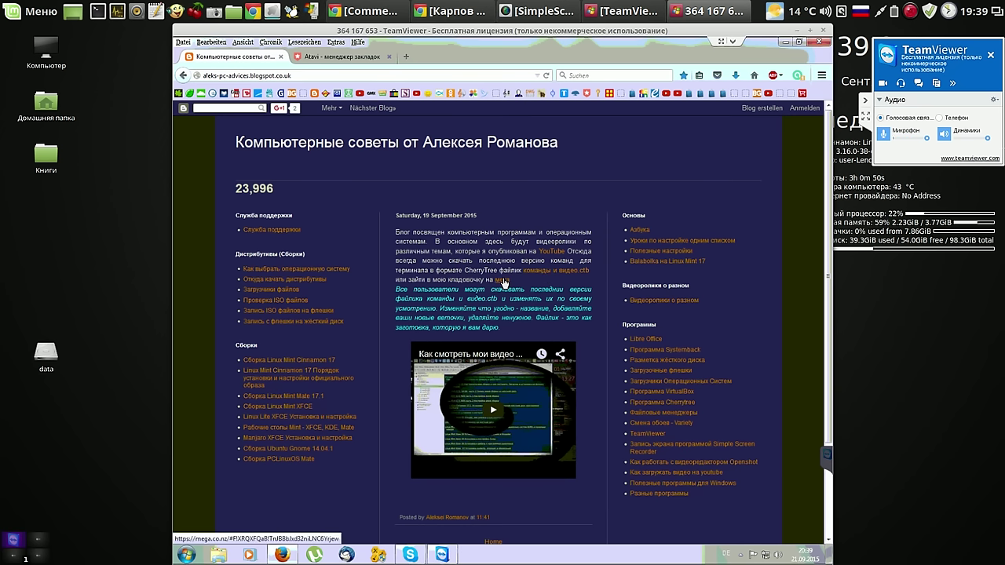
# Open the shared MEGA storage linked in the blog's introduction and go to the Win progs folder inside Windows.
pyautogui.click(504, 282)
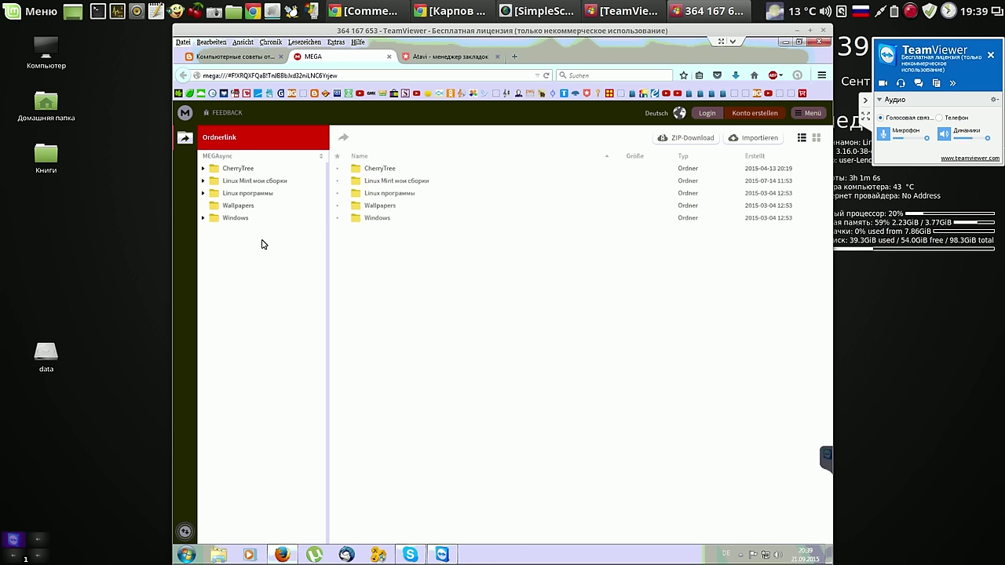
pyautogui.click(205, 220)
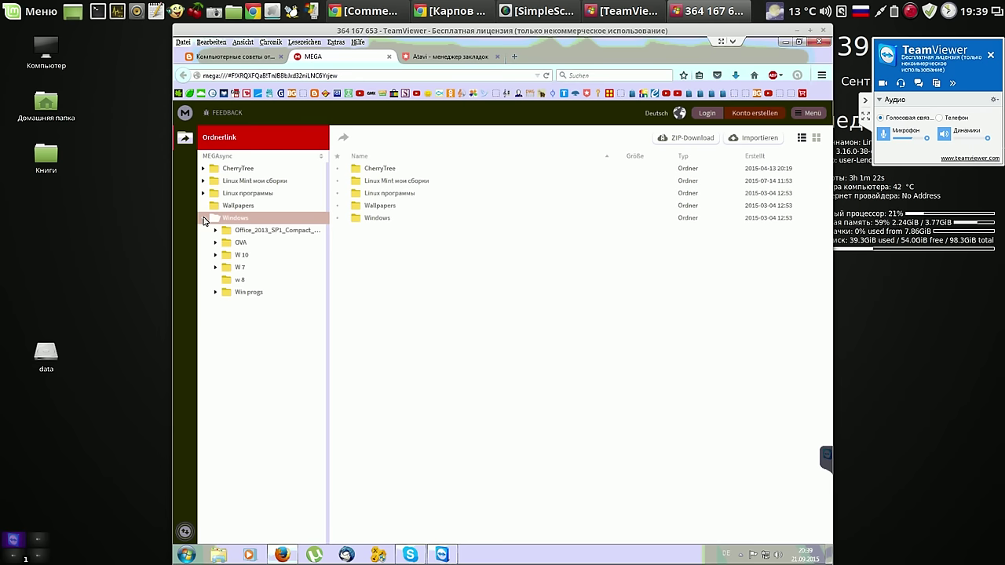
pyautogui.click(217, 294)
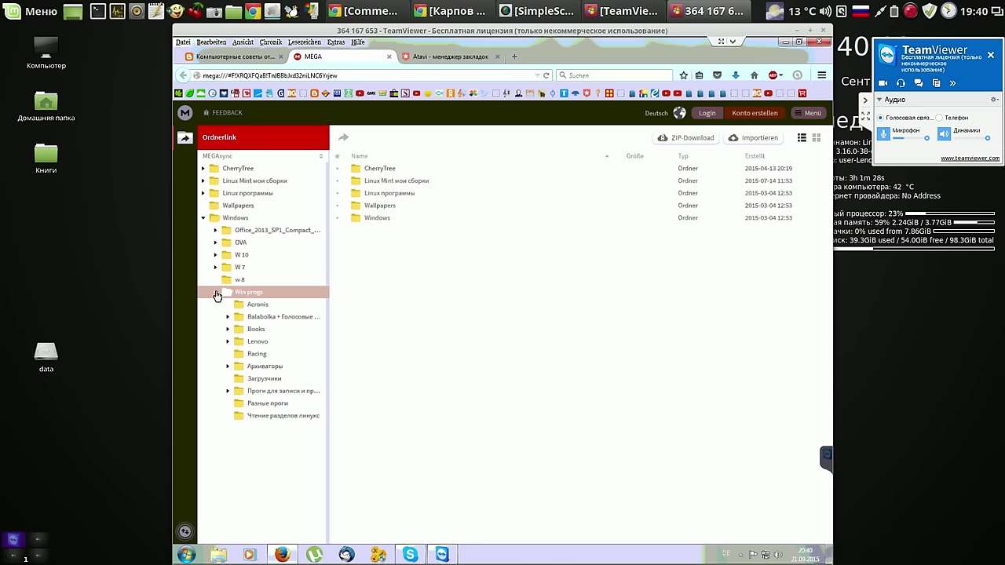
pyautogui.click(267, 294)
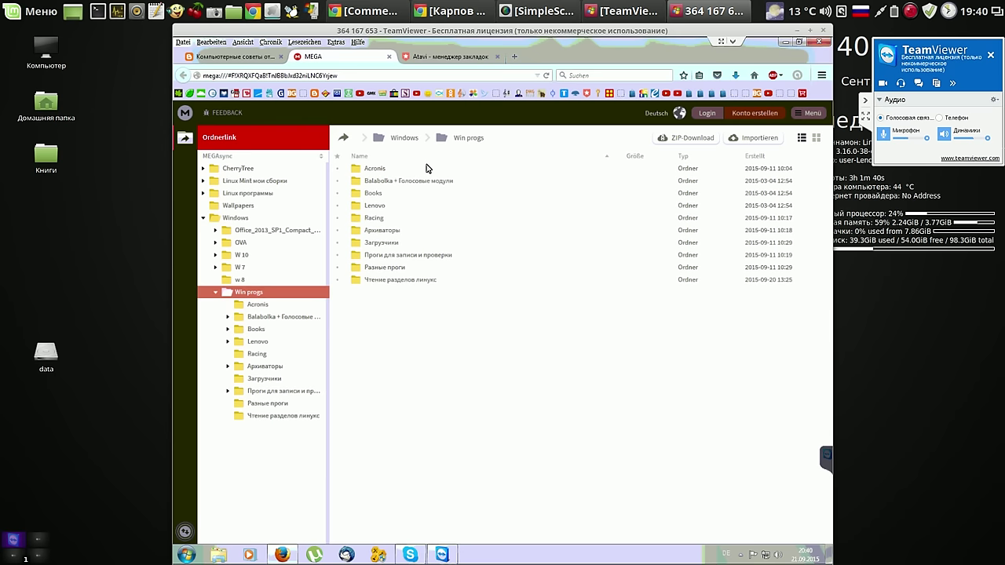
# View the contents of the 'Разные проги' folder and return to Win progs.
pyautogui.click(397, 271)
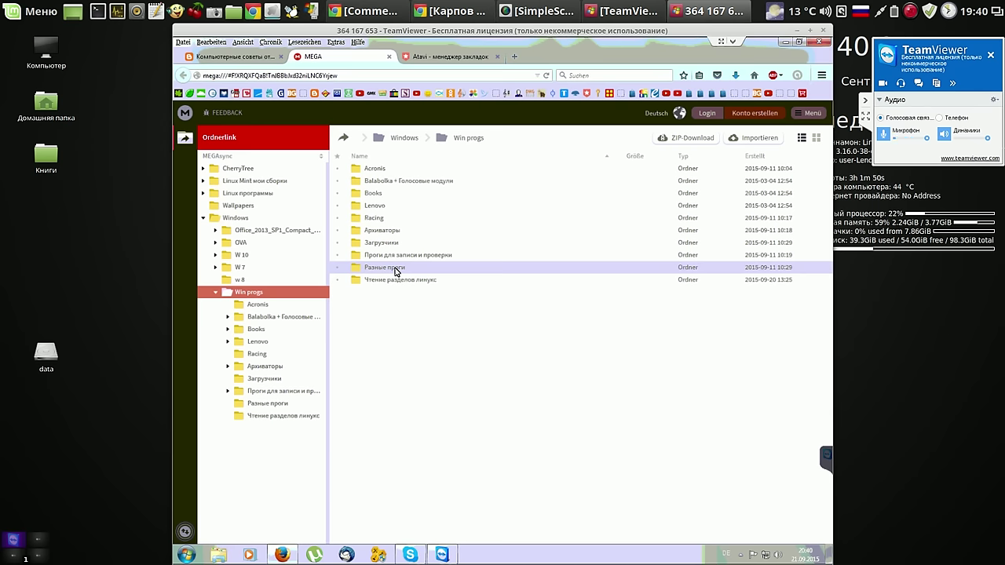
pyautogui.doubleClick(396, 271)
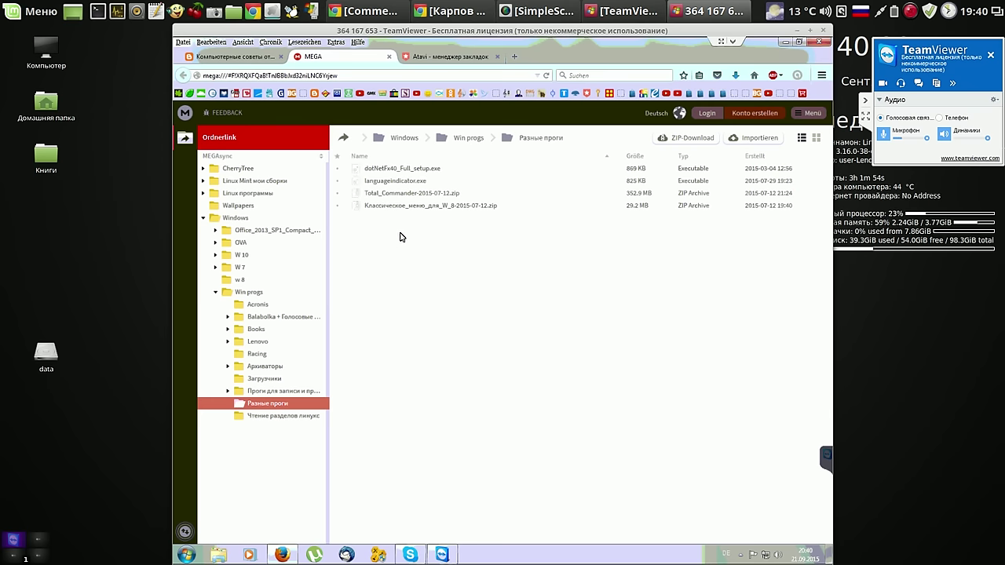
pyautogui.click(469, 139)
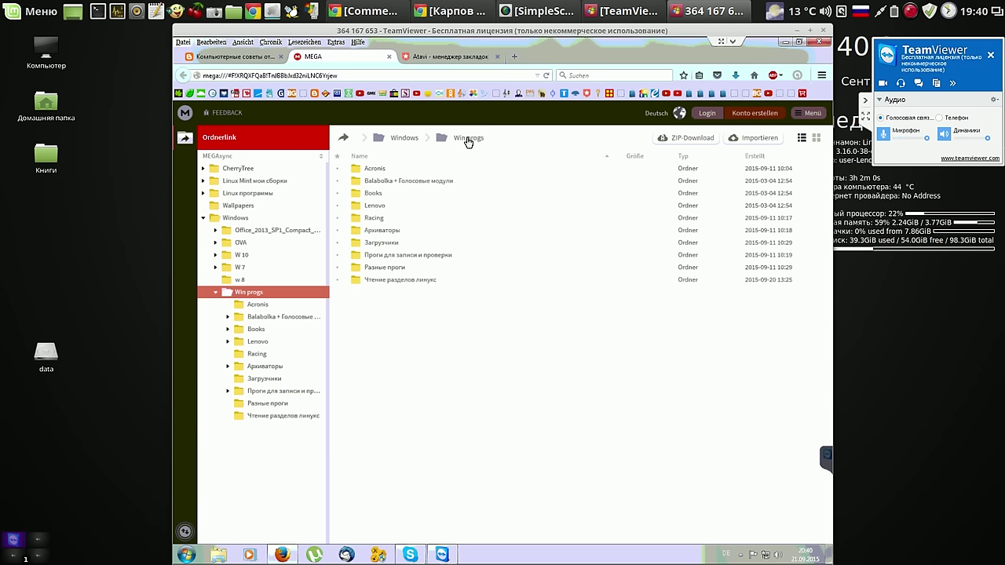
# Minimize the browser and, in Windows Explorer, select the Программы folder inside F:\LINUX PROGRAMEN's linux-mint-cinnamon-17.2-64bit folder.
pyautogui.click(786, 43)
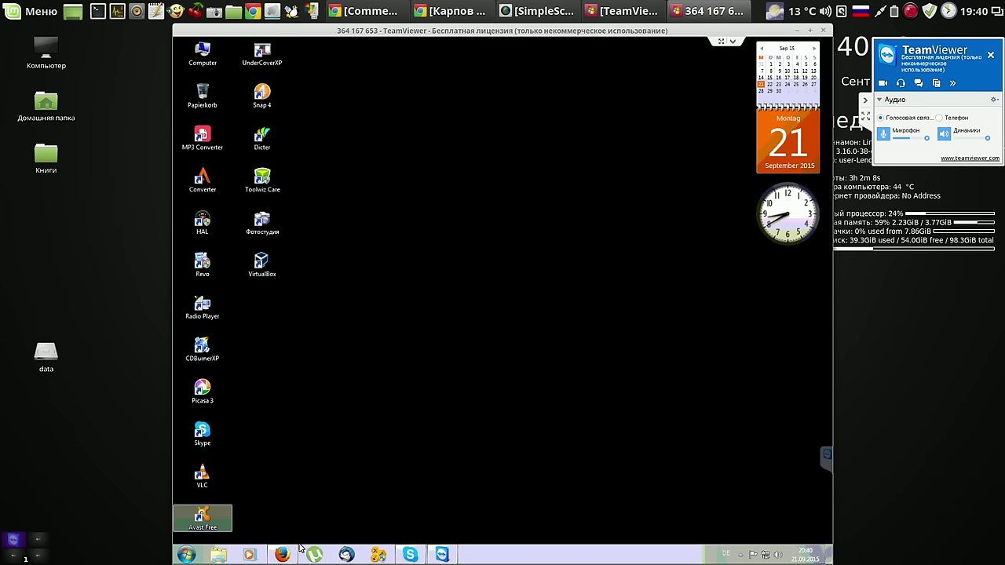
pyautogui.press('super+e')
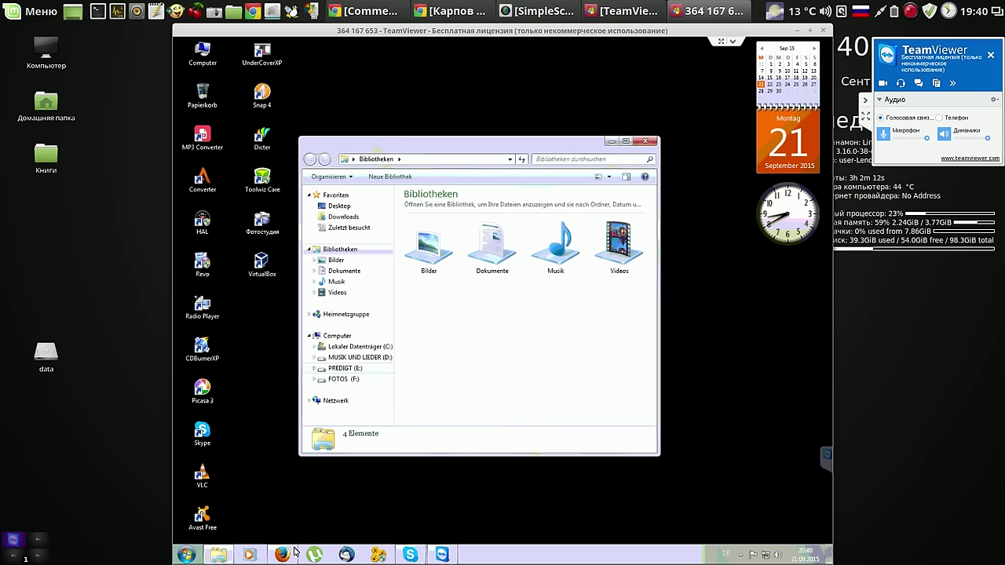
pyautogui.press('f')
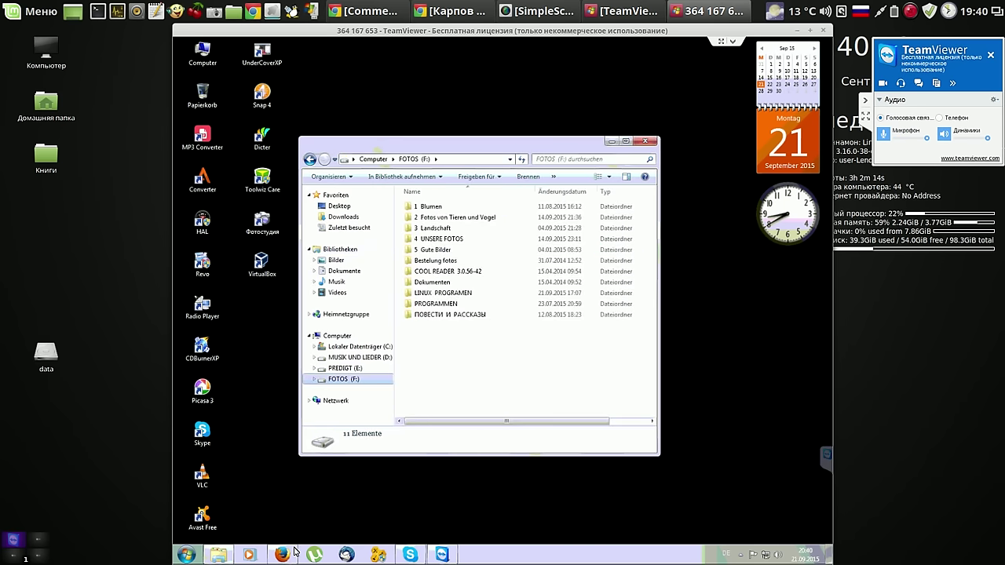
pyautogui.press('Up')
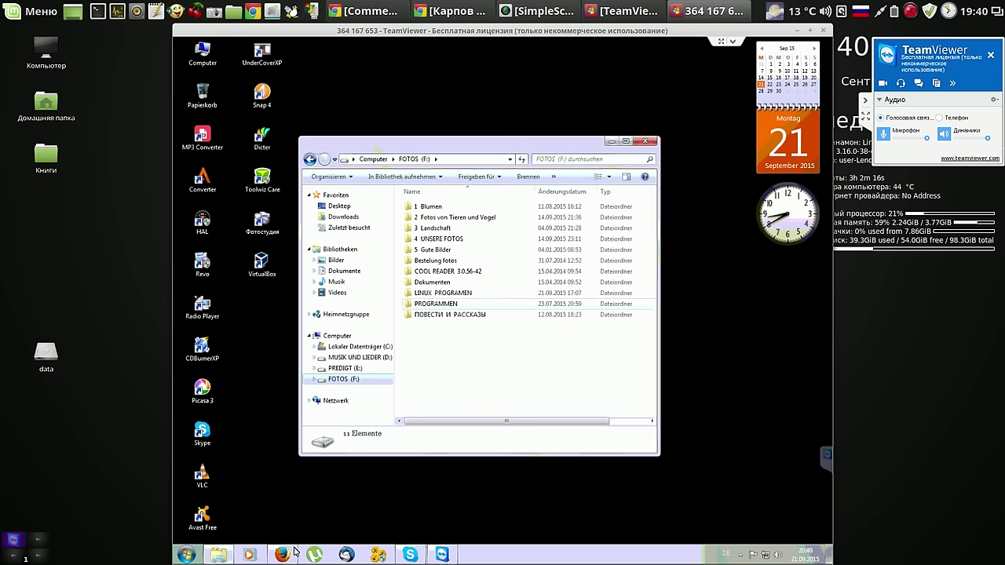
pyautogui.press('Up')
pyautogui.press('Return')
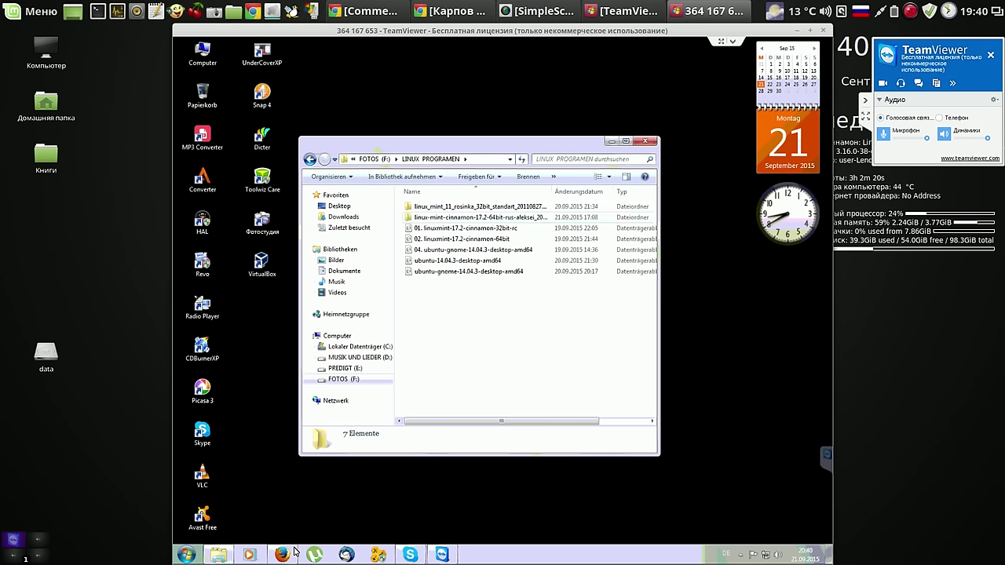
pyautogui.press('Return')
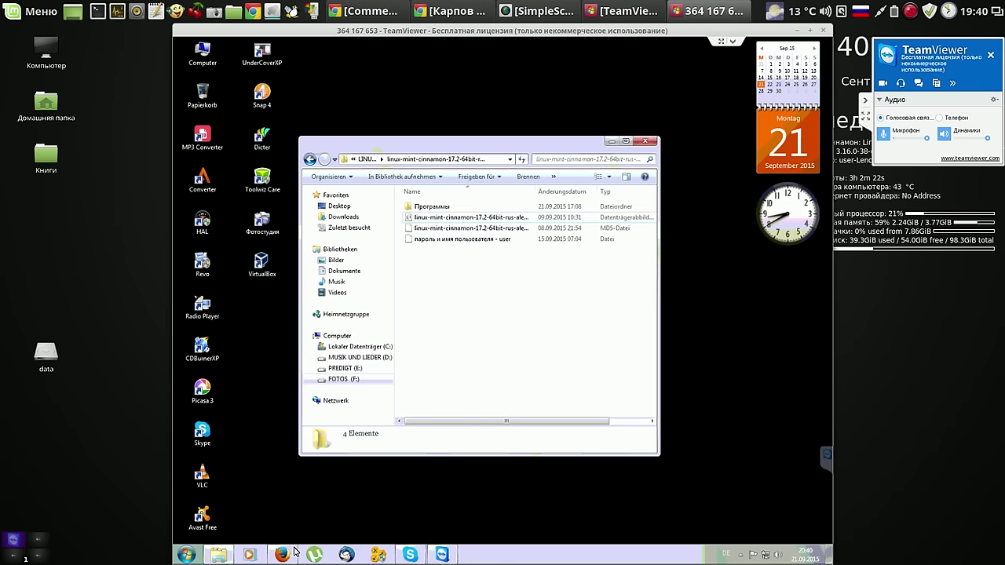
pyautogui.press('Down')
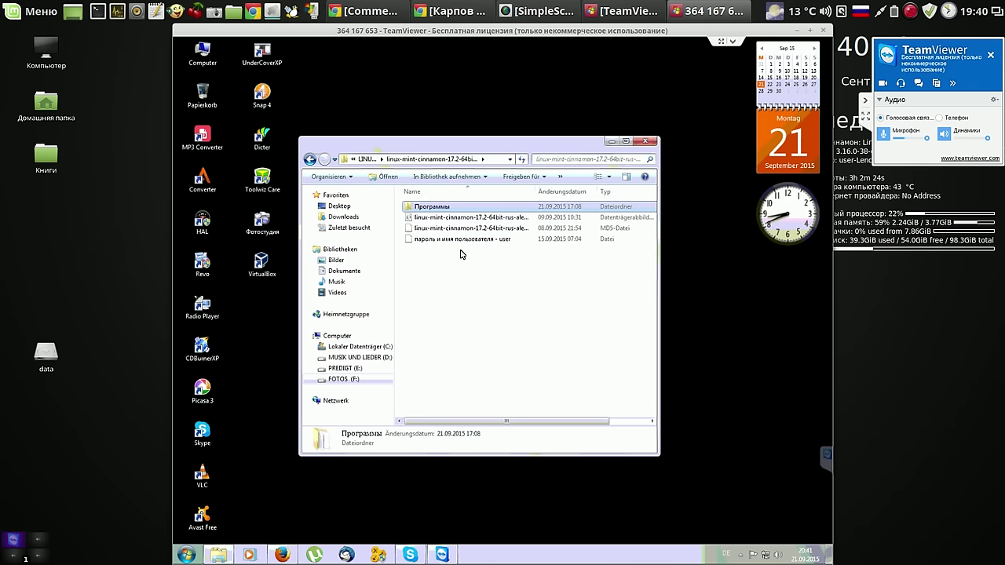
# Open the Программы folder and start the cherrytree_0.35.10_setup installer with Deutsch as the setup language.
pyautogui.press('Return')
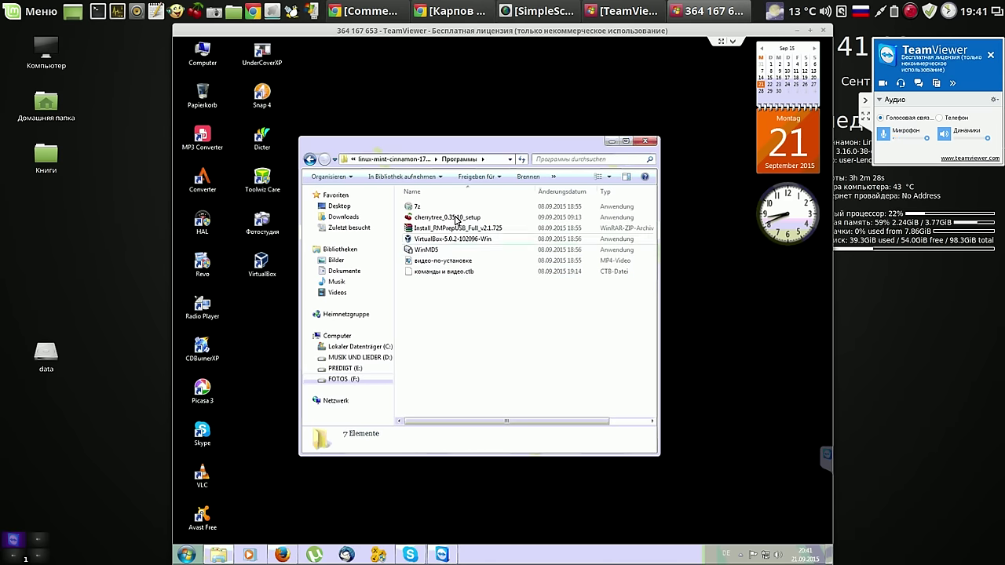
pyautogui.press('c')
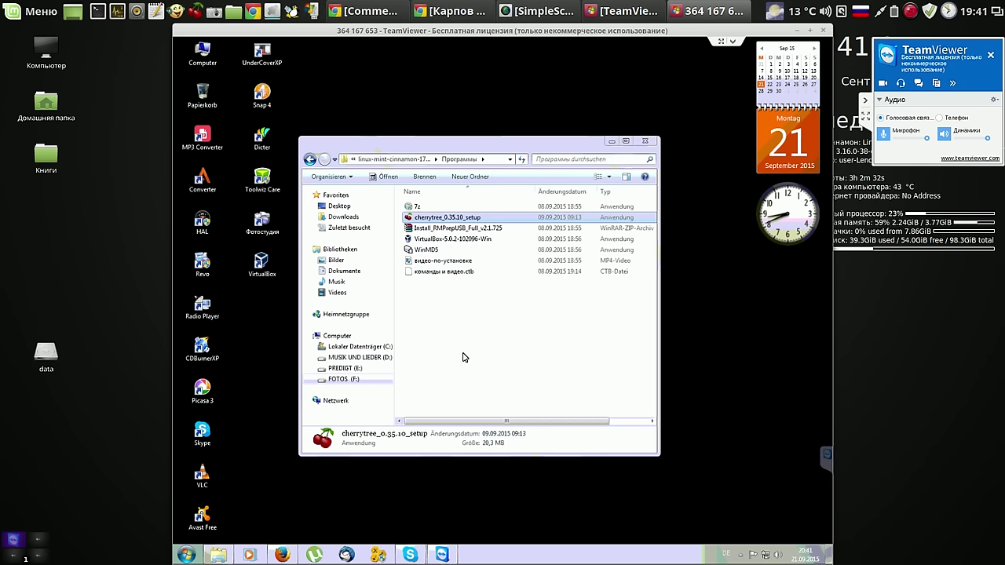
pyautogui.press('Return')
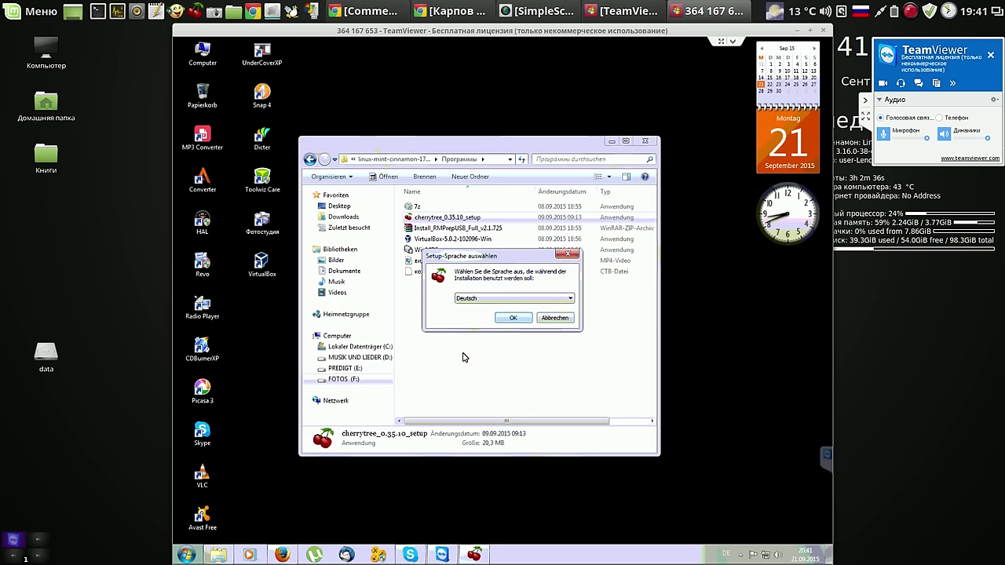
pyautogui.press('Return')
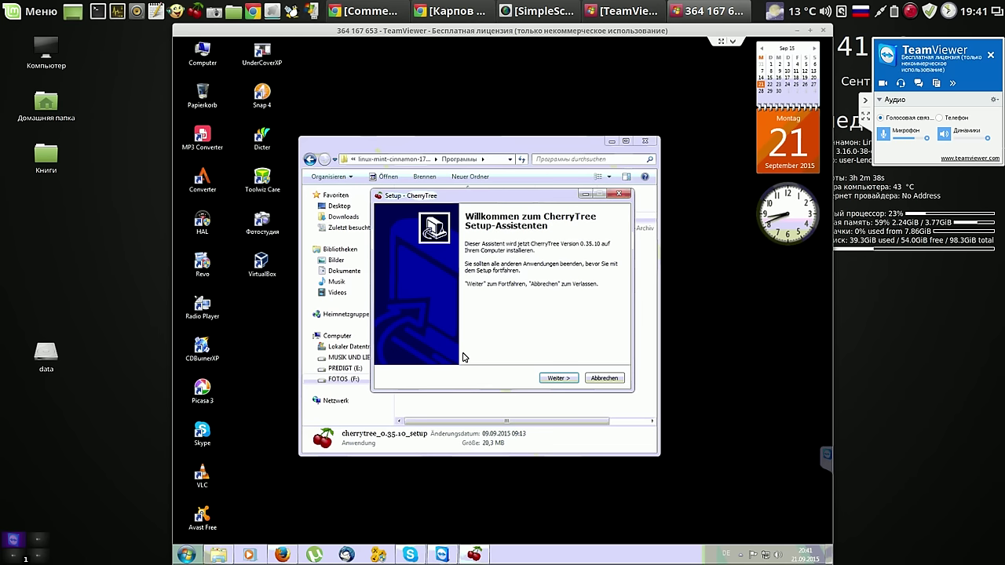
# Install CherryTree in C:\Program Files (x86)\CherryTree with a desktop icon, and clear away its launched window and the Explorer window.
pyautogui.press('Return')
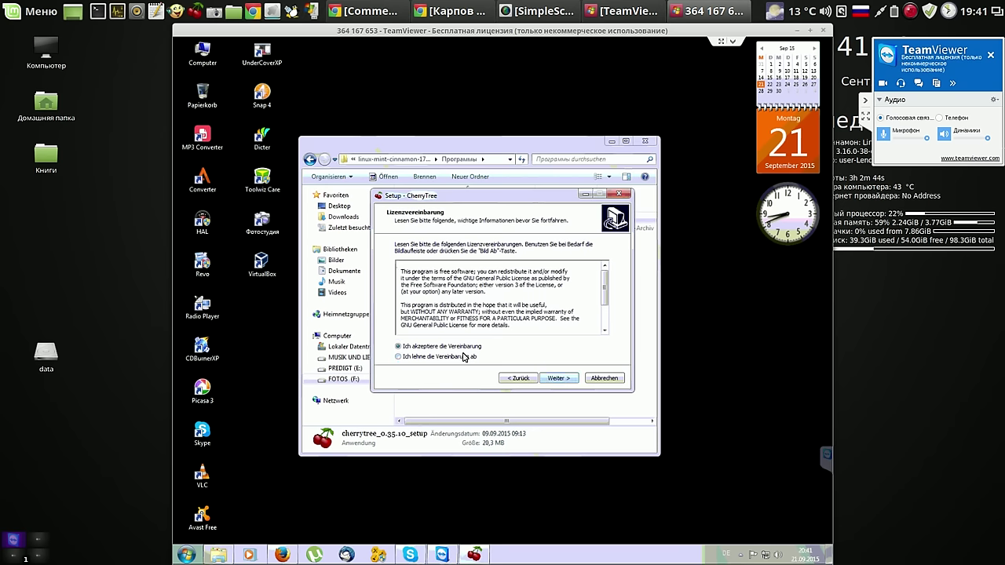
pyautogui.press('Return')
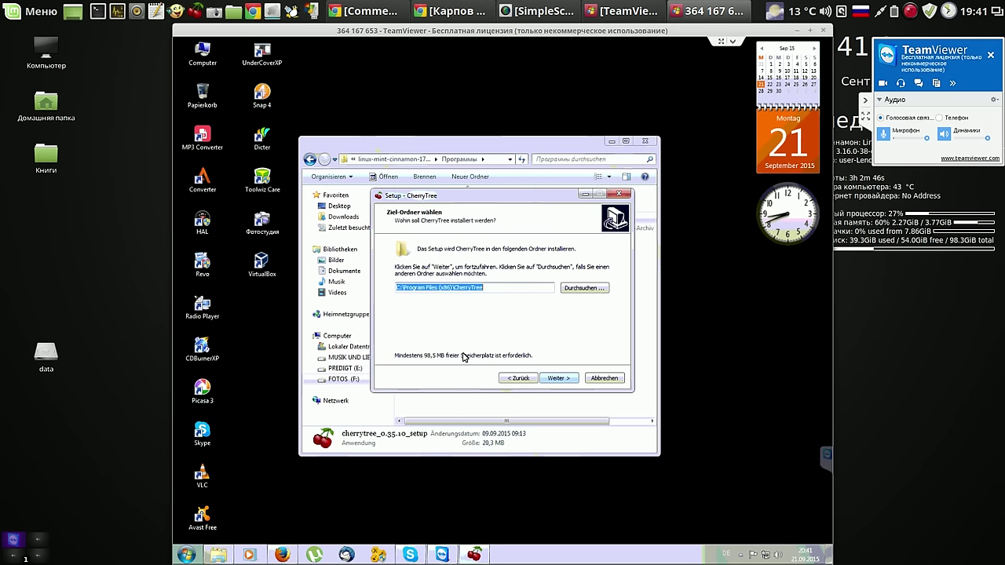
pyautogui.press('Return')
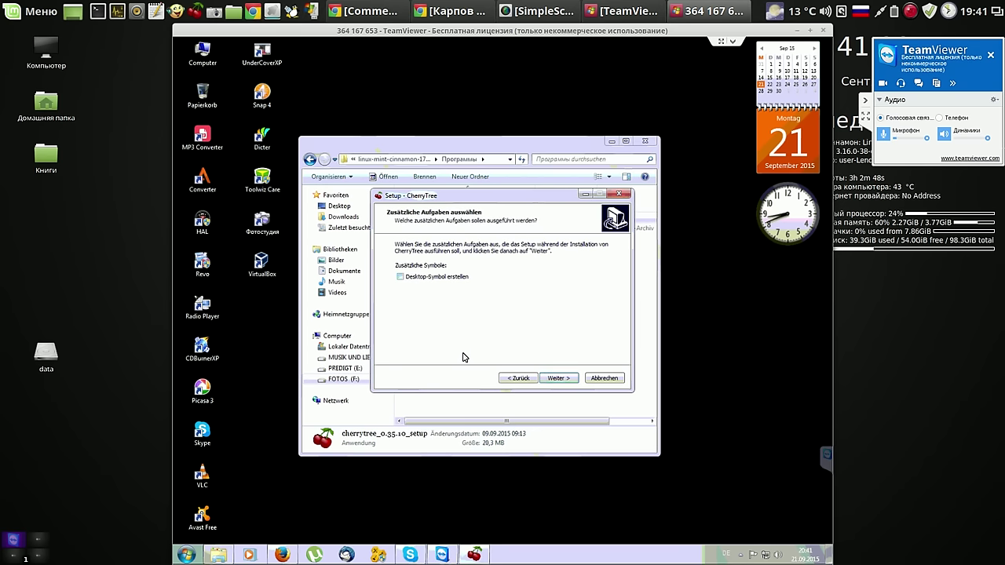
pyautogui.press('space')
pyautogui.press('Return')
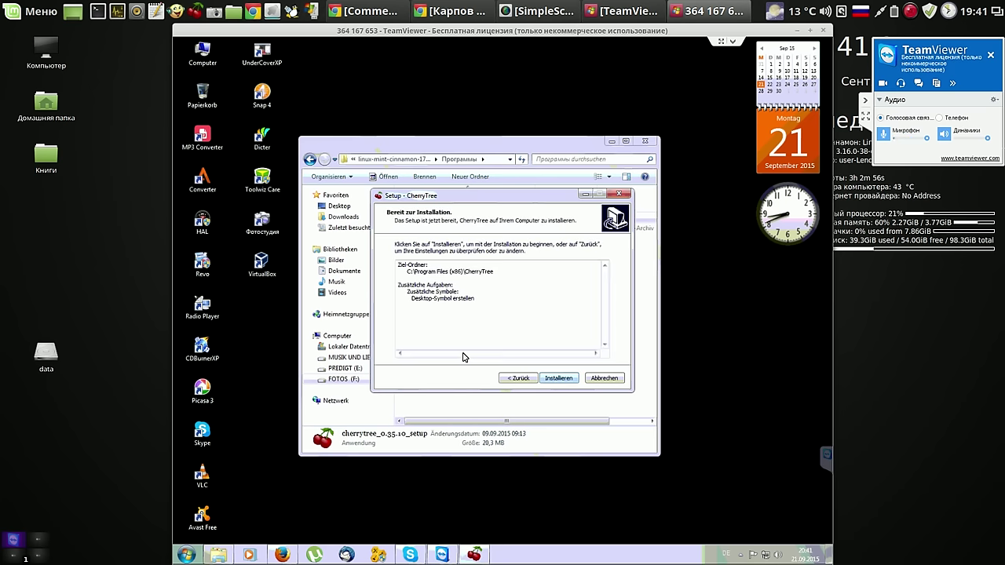
pyautogui.press('Return')
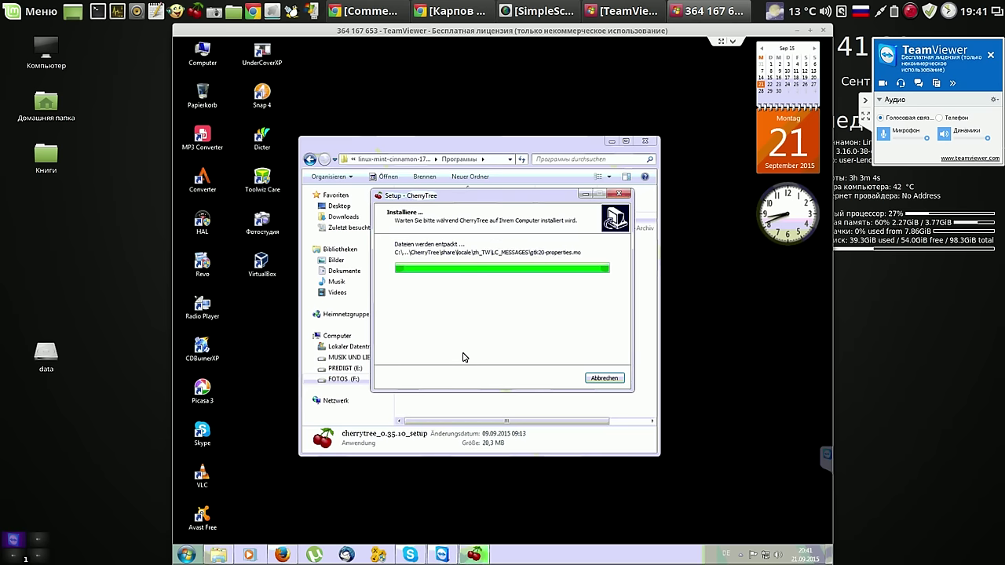
pyautogui.press('Return')
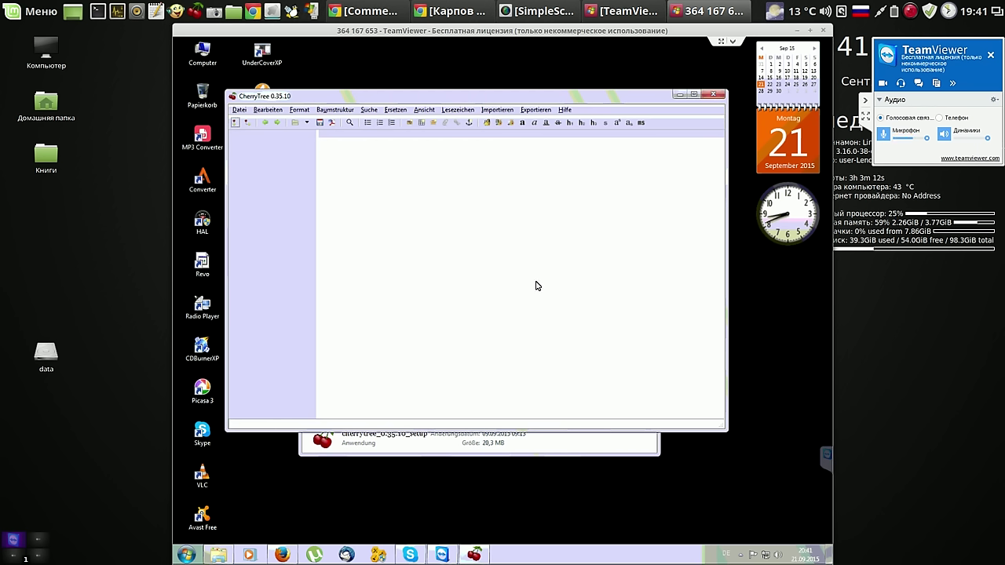
pyautogui.click(678, 94)
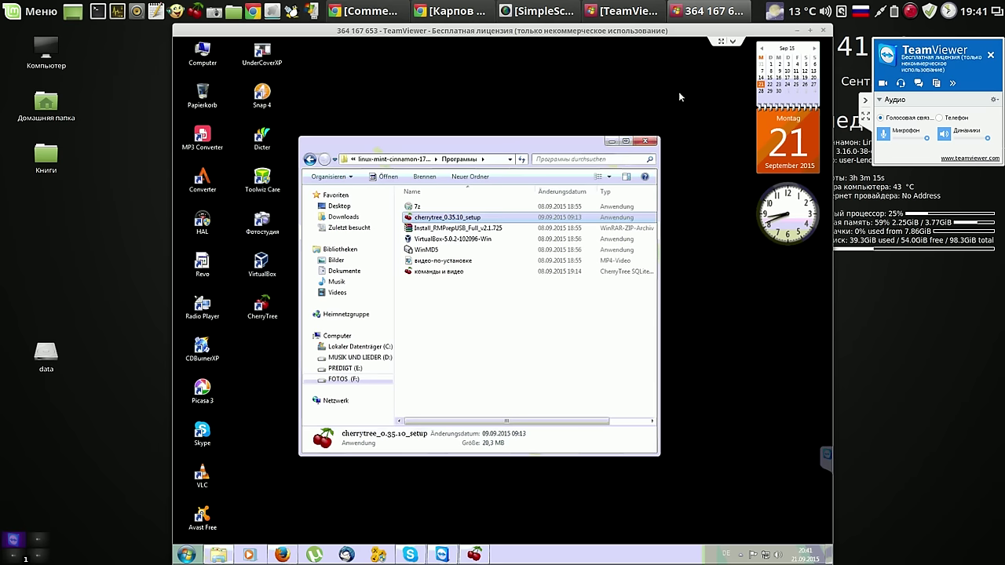
pyautogui.click(647, 143)
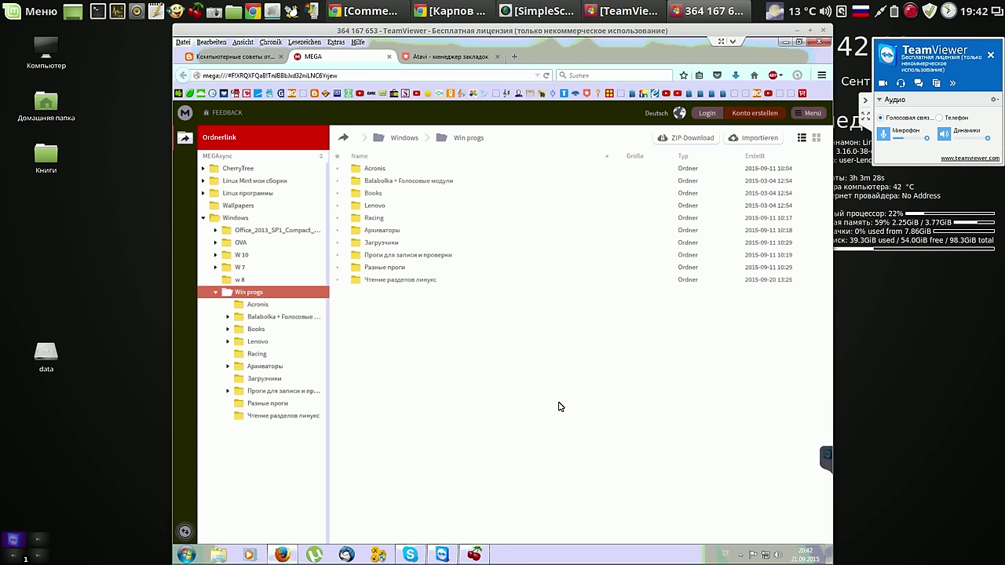
# Download команды и видео.ctb from MEGA's CherryTree folder as a standard download and clear the completed transfer from the transfer list.
pyautogui.click(255, 170)
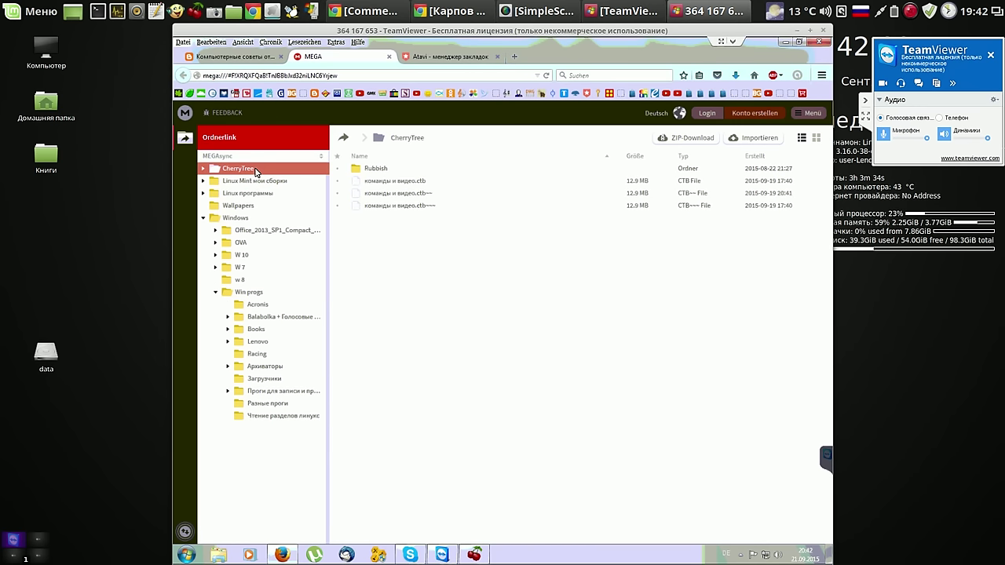
pyautogui.click(425, 181)
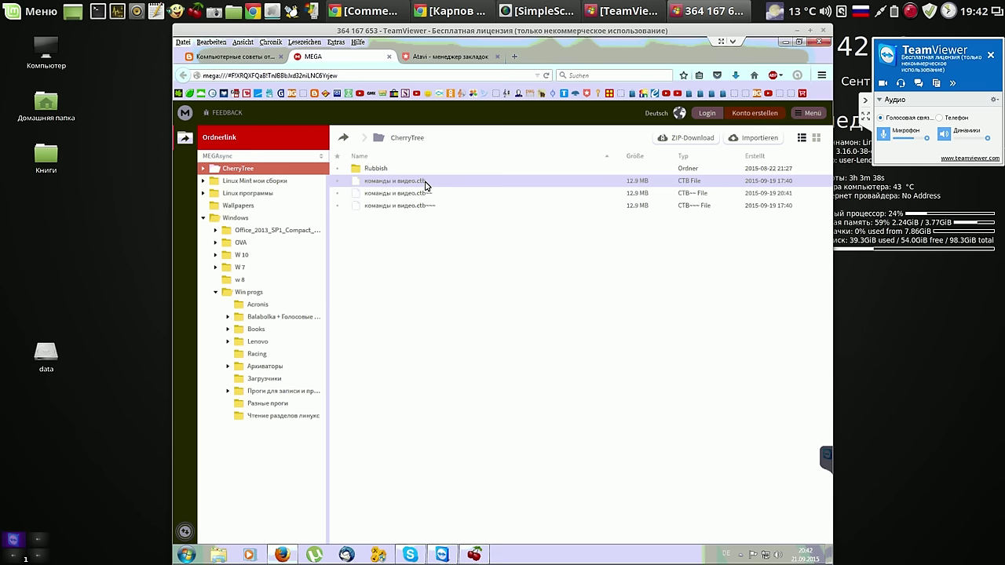
pyautogui.rightClick(424, 185)
pyautogui.moveTo(453, 196)
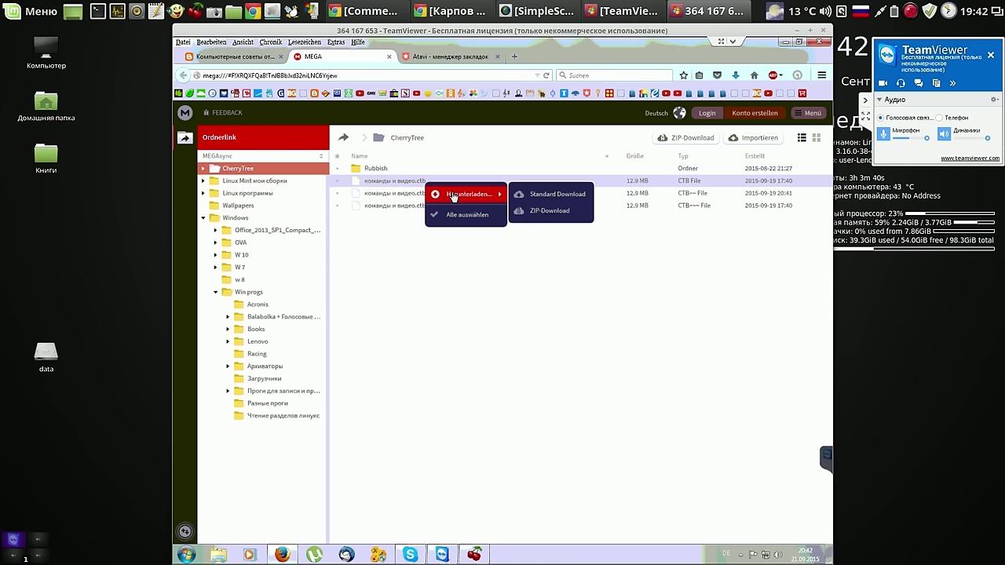
pyautogui.click(554, 196)
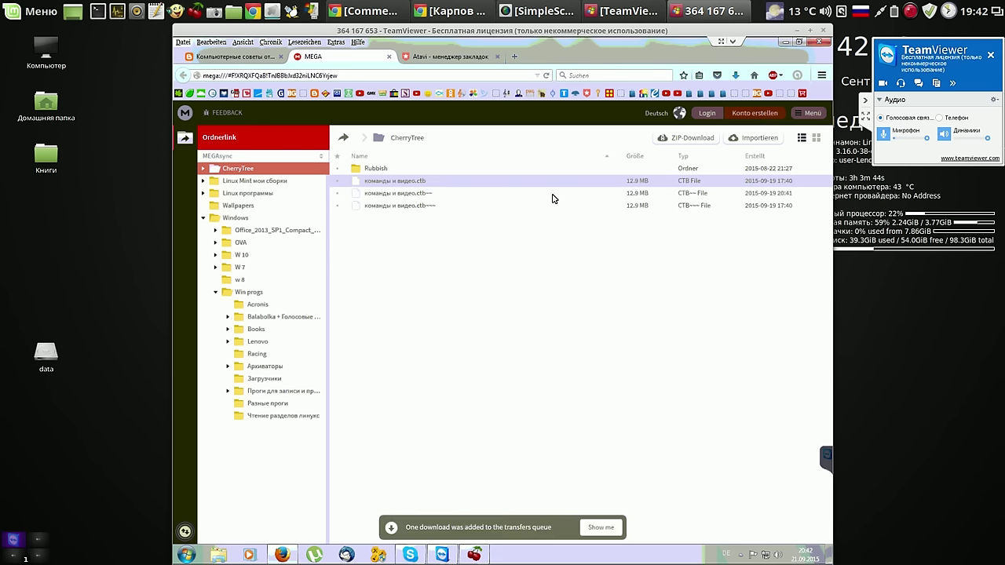
pyautogui.click(591, 527)
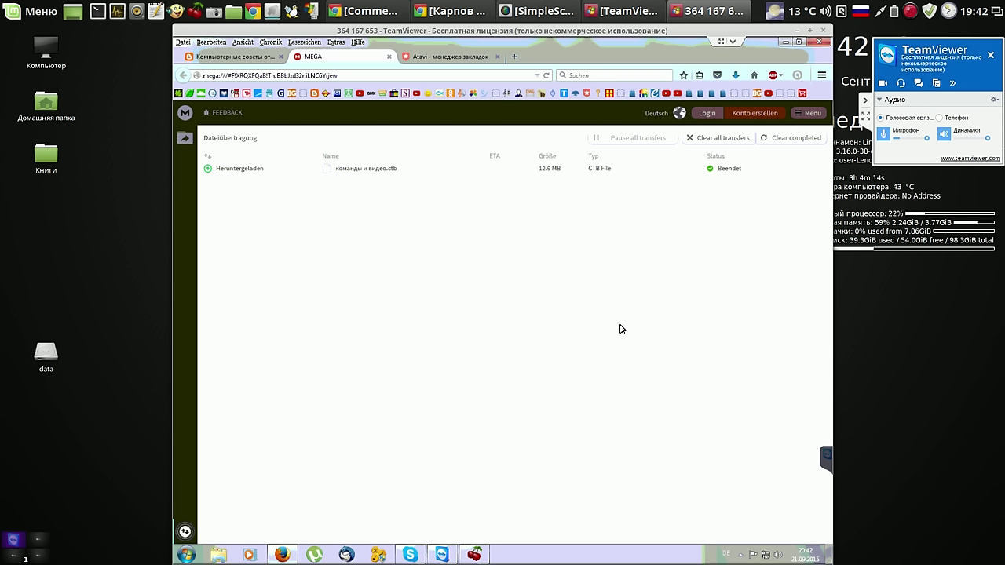
pyautogui.click(783, 141)
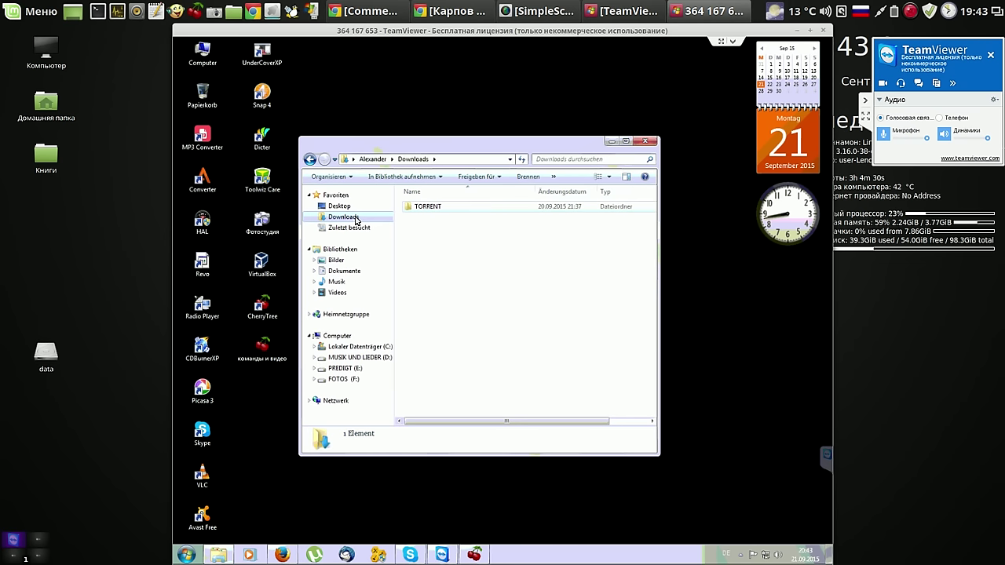
# Check the TORRENT folder inside Downloads, minimize Explorer and return to Firefox.
pyautogui.press('Down')
pyautogui.press('Return')
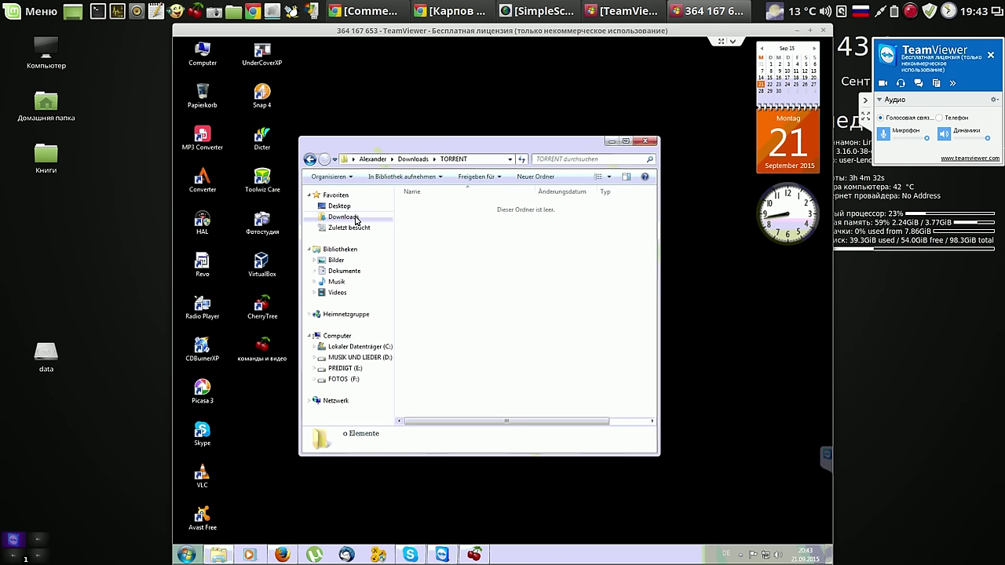
pyautogui.press('BackSpace')
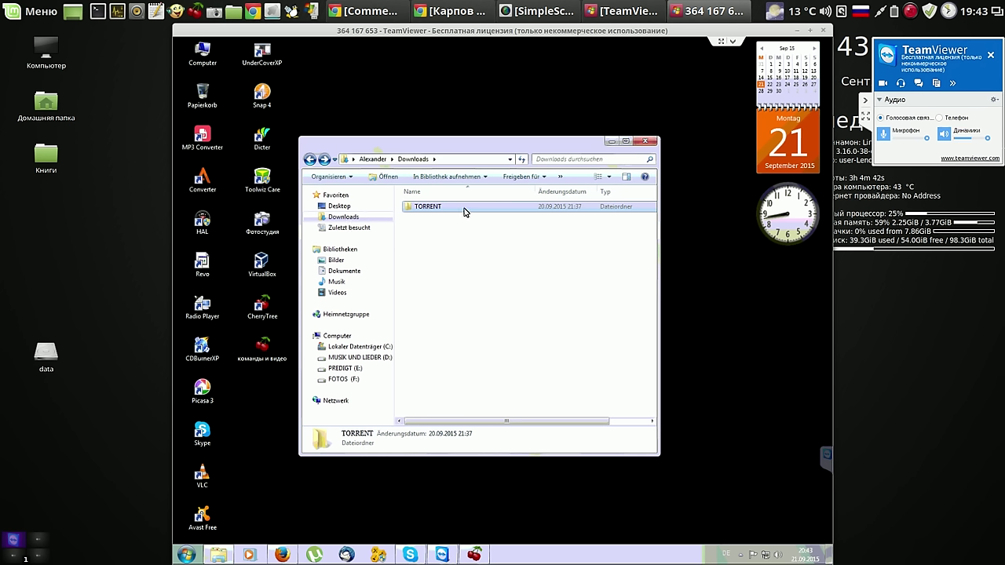
pyautogui.click(610, 143)
pyautogui.click(282, 555)
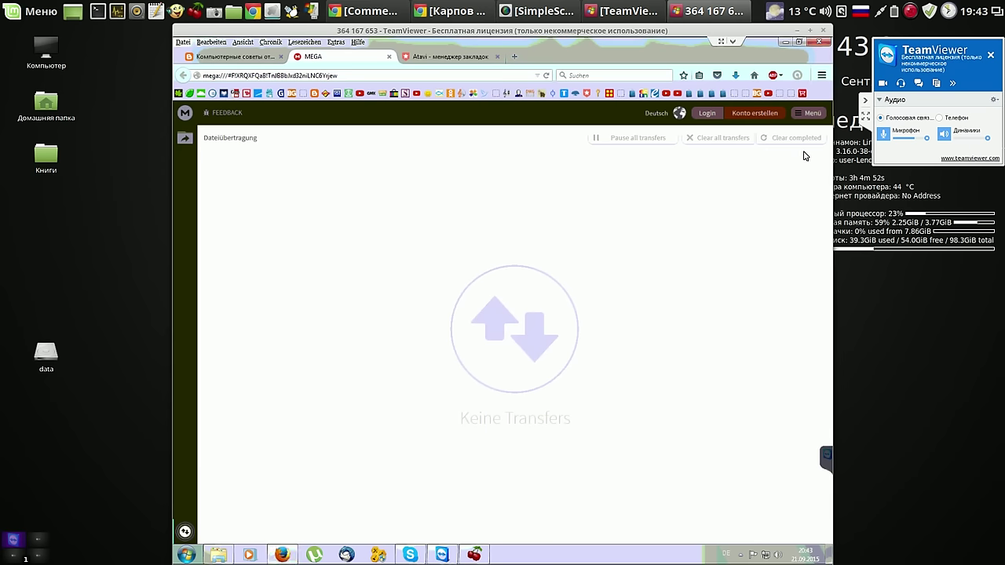
# View the folder chooser for downloads in Firefox's general settings and cancel it without choosing another folder.
pyautogui.click(821, 76)
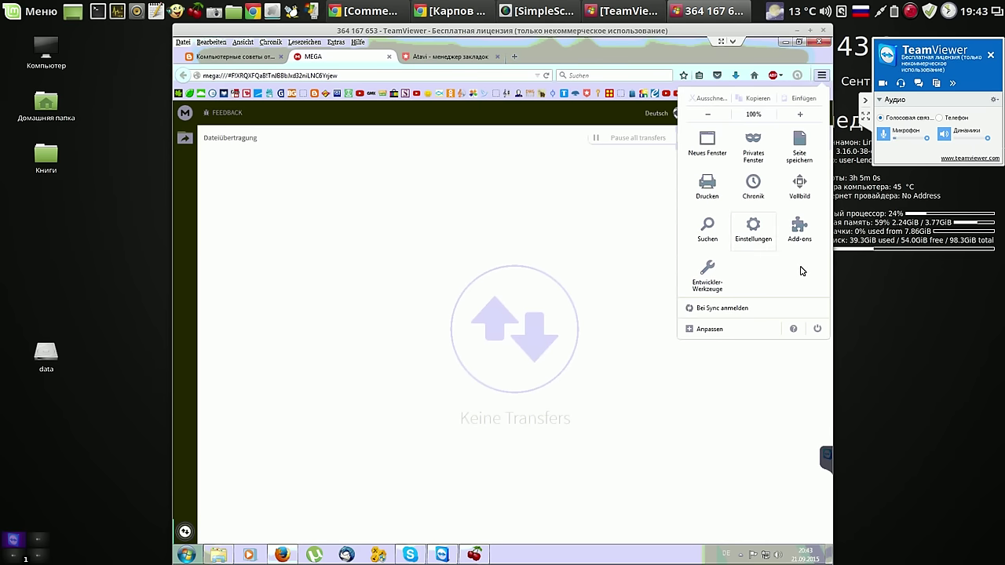
pyautogui.press('Return')
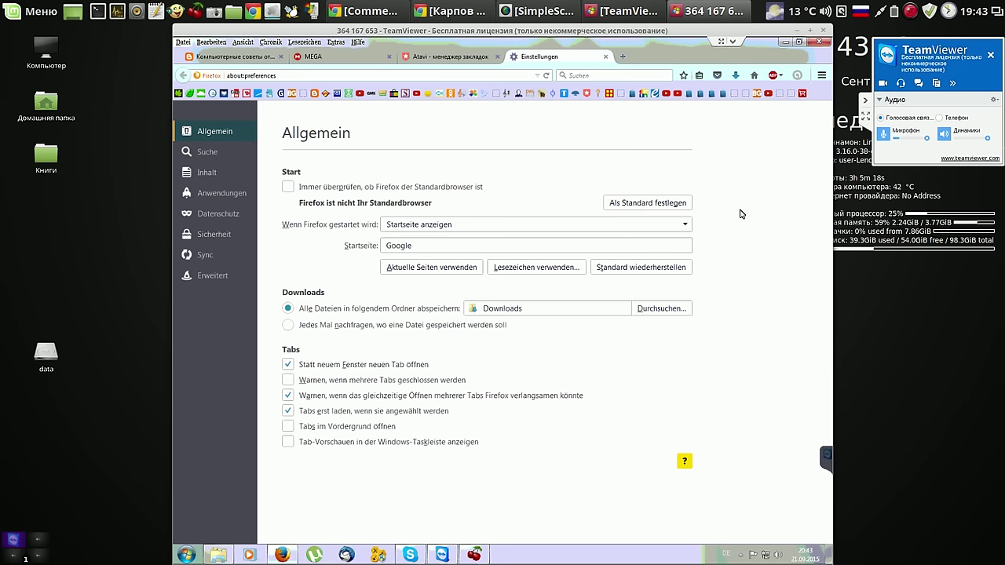
pyautogui.click(499, 312)
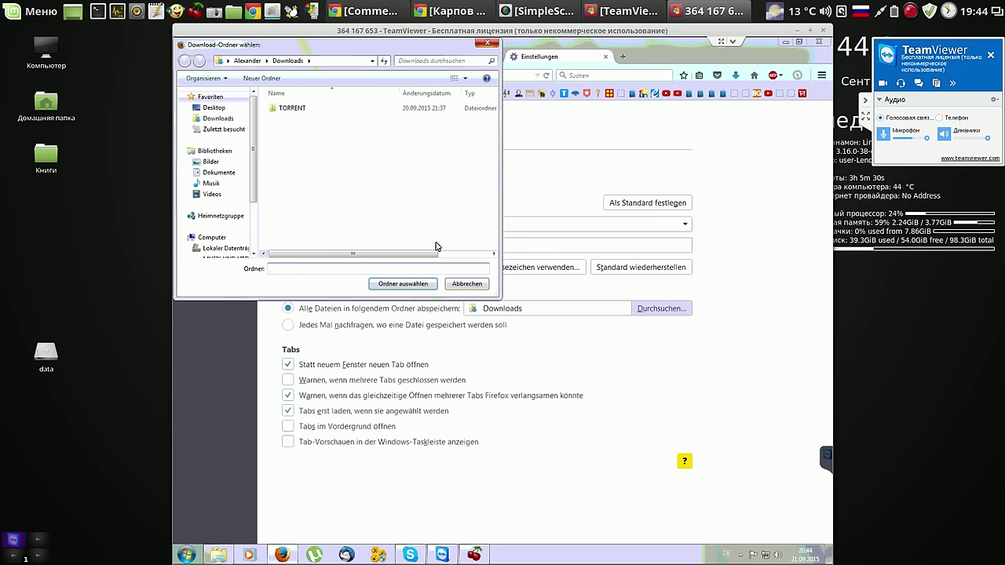
pyautogui.press('Escape')
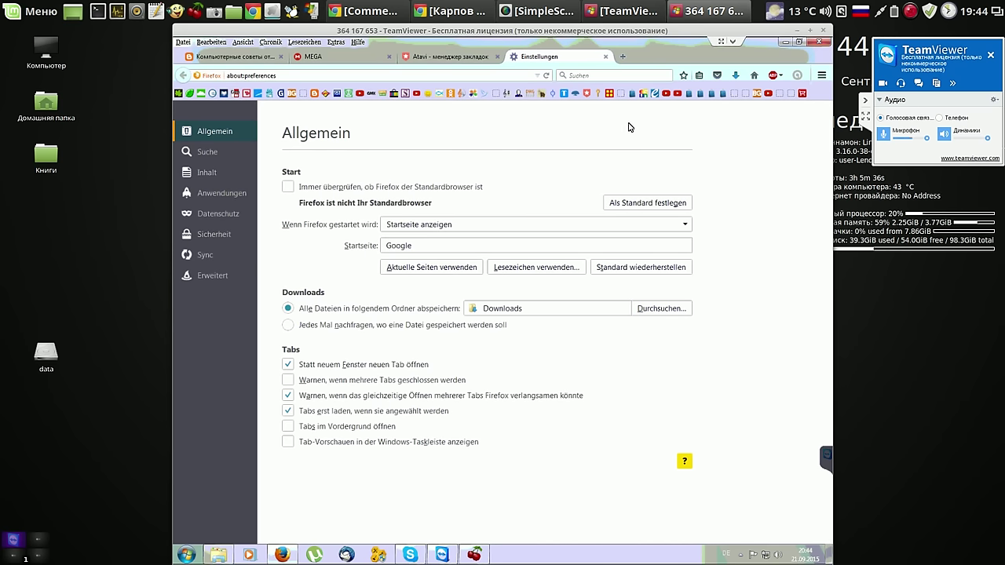
pyautogui.click(821, 75)
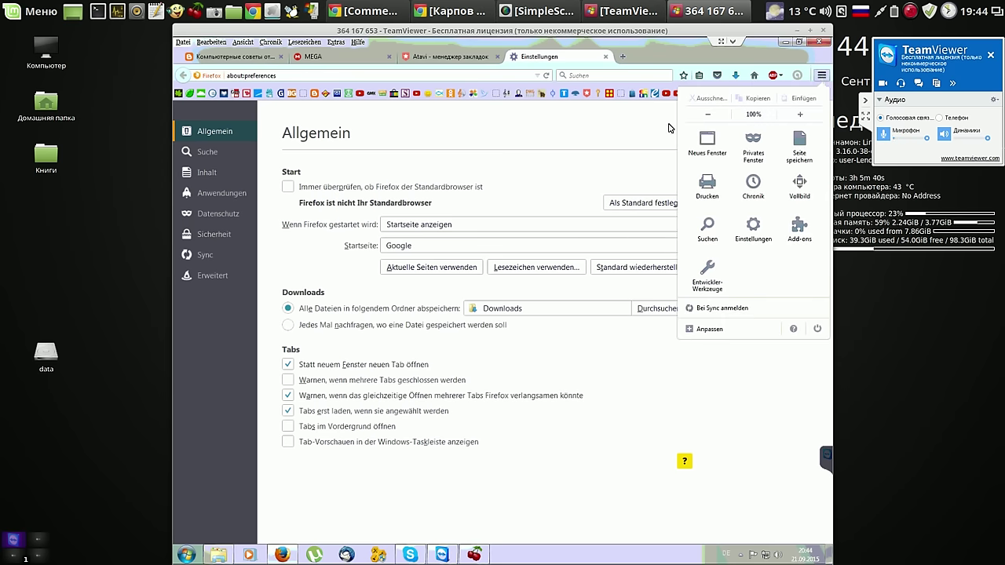
pyautogui.click(615, 467)
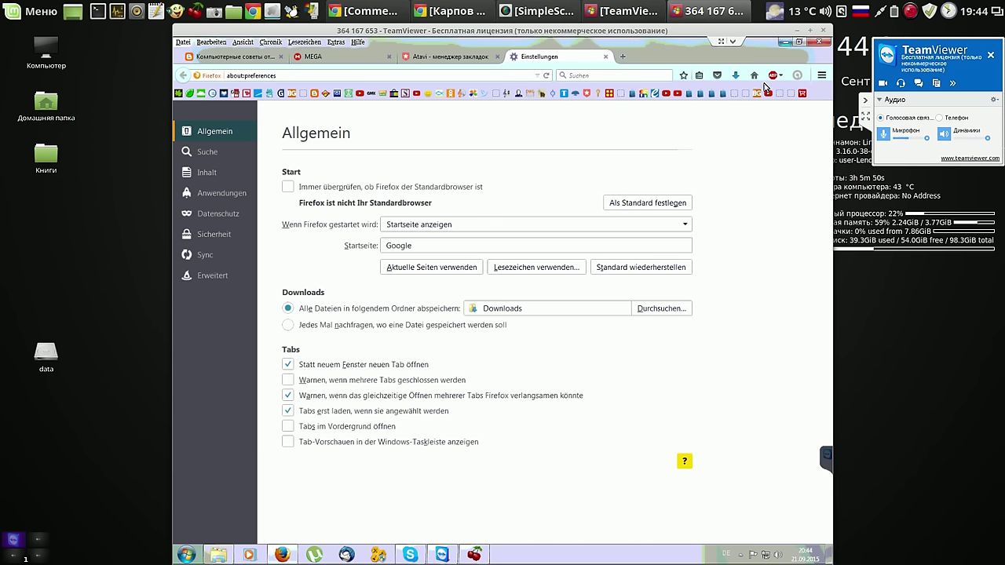
# View Firefox's recent downloads and close the Atavi and Einstellungen pages.
pyautogui.click(737, 76)
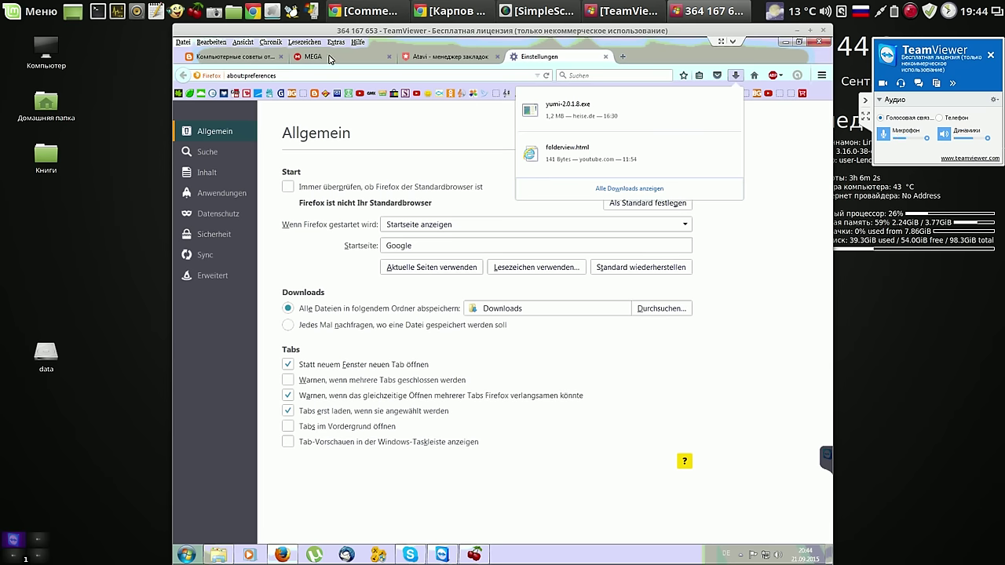
pyautogui.click(498, 58)
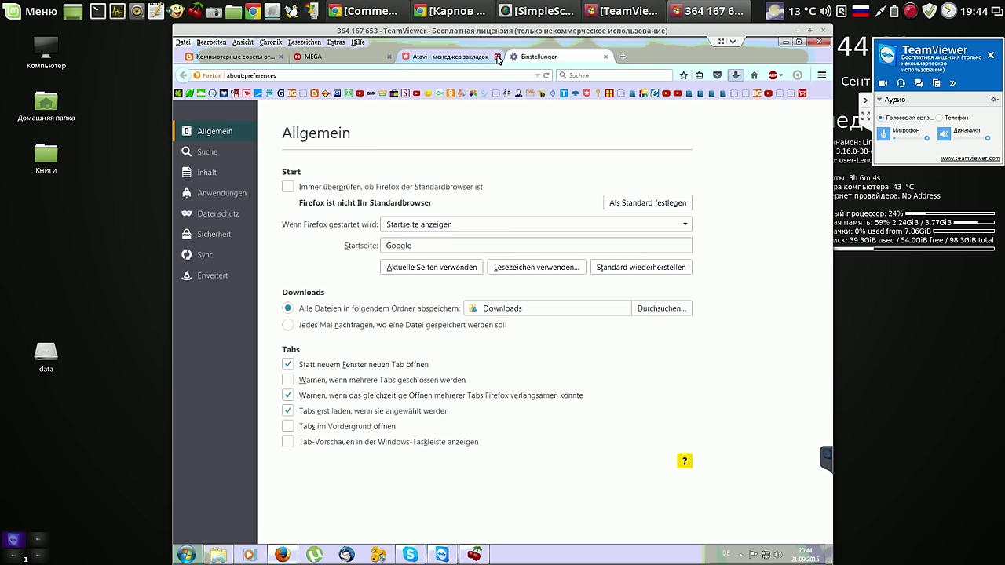
pyautogui.click(498, 58)
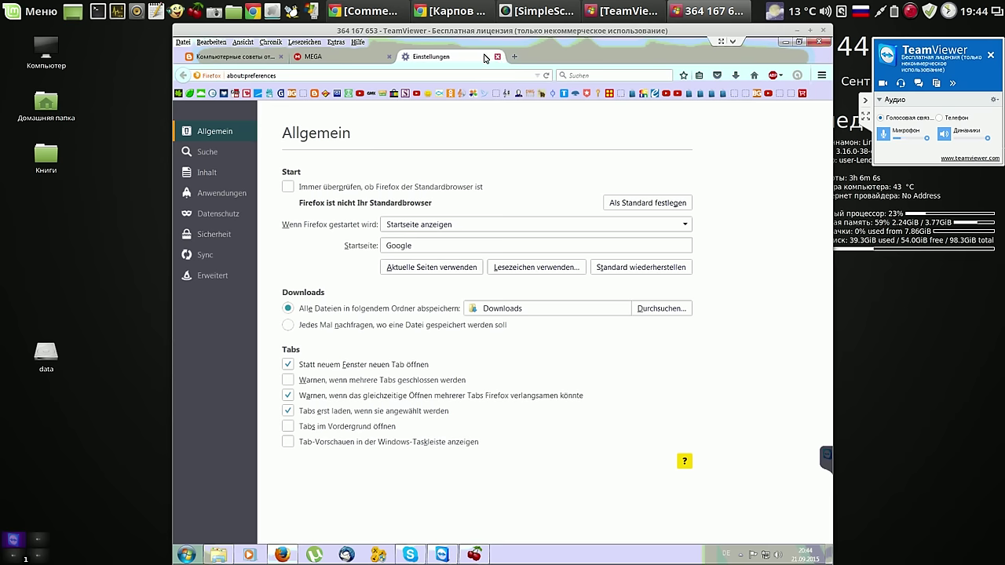
pyautogui.click(495, 58)
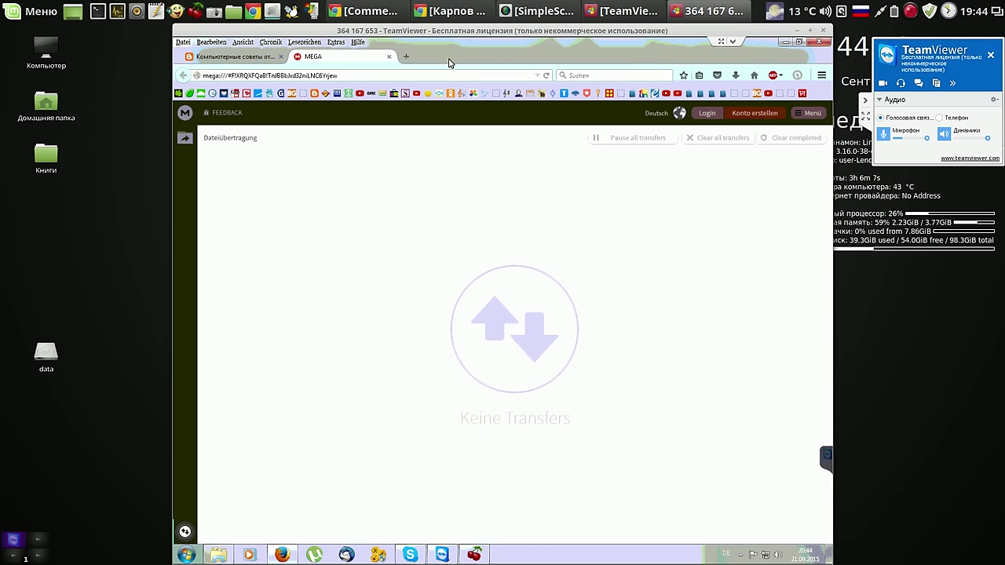
# Download команды и видео.ctb again from MEGA's CherryTree folder as a standard download and show the transfer list.
pyautogui.click(185, 139)
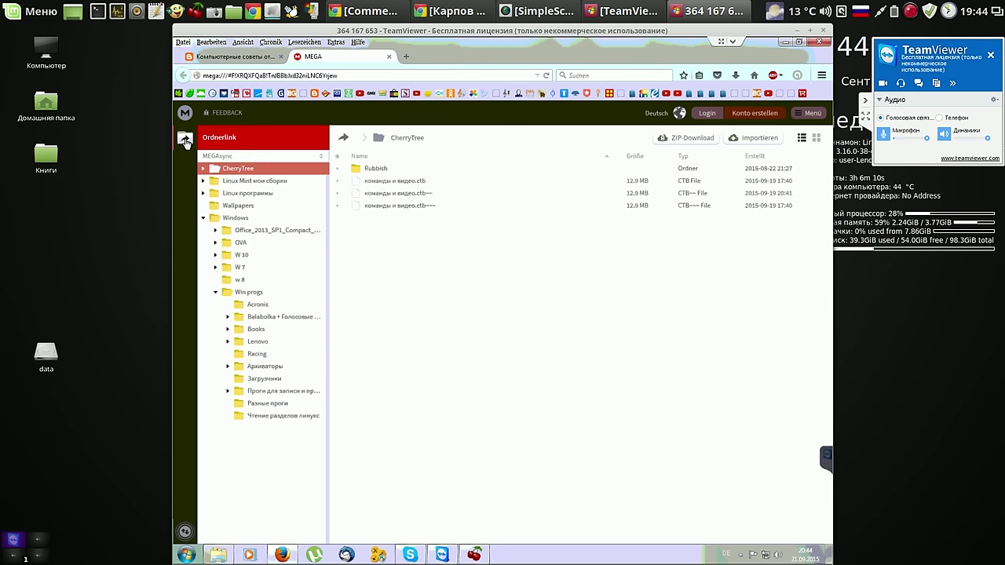
pyautogui.click(416, 184)
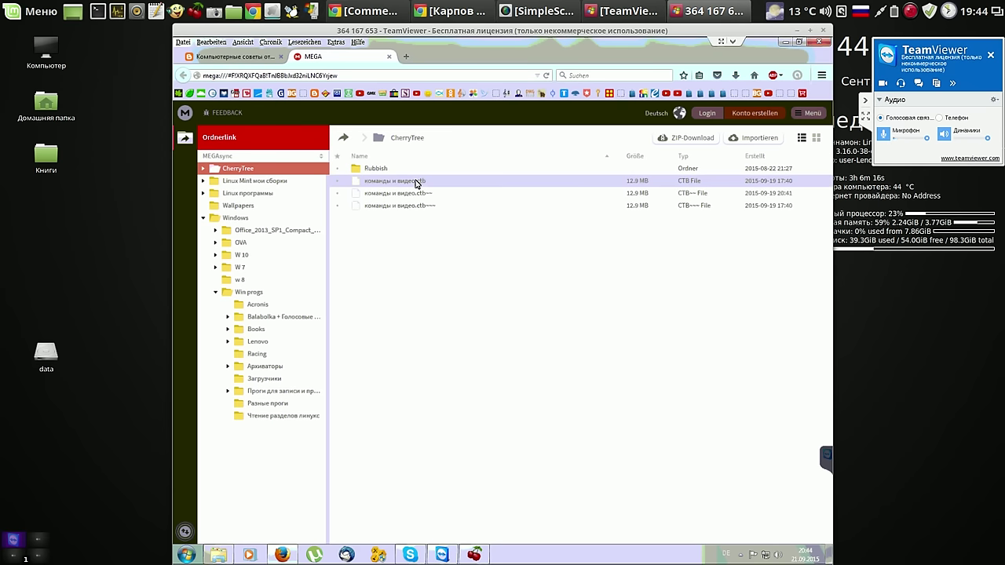
pyautogui.rightClick(416, 184)
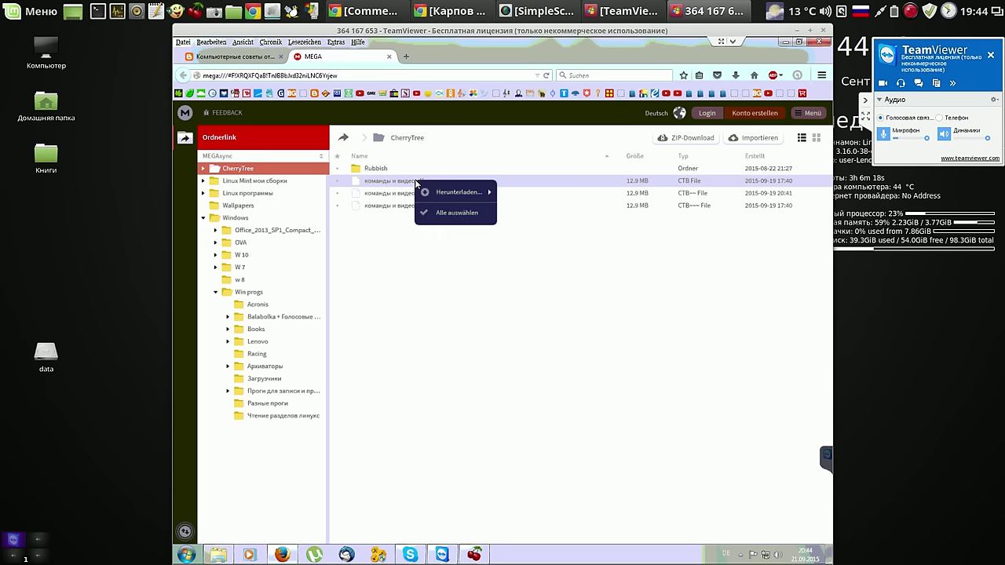
pyautogui.moveTo(449, 197)
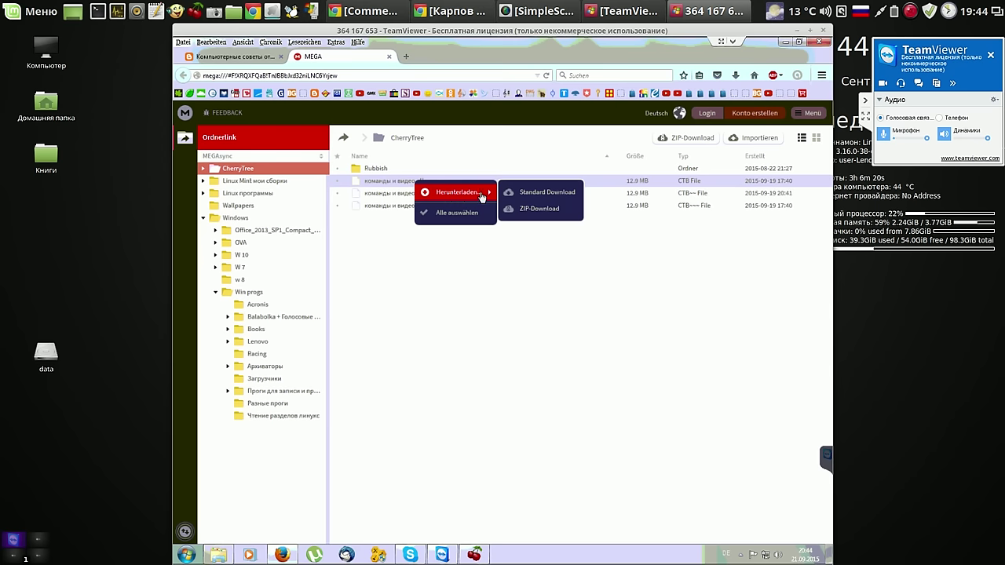
pyautogui.click(533, 194)
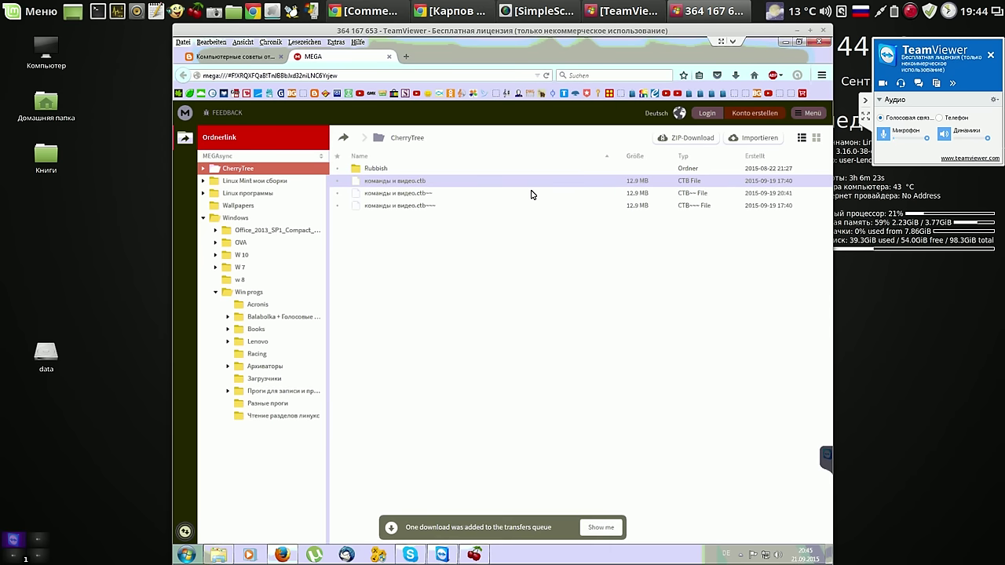
pyautogui.click(601, 528)
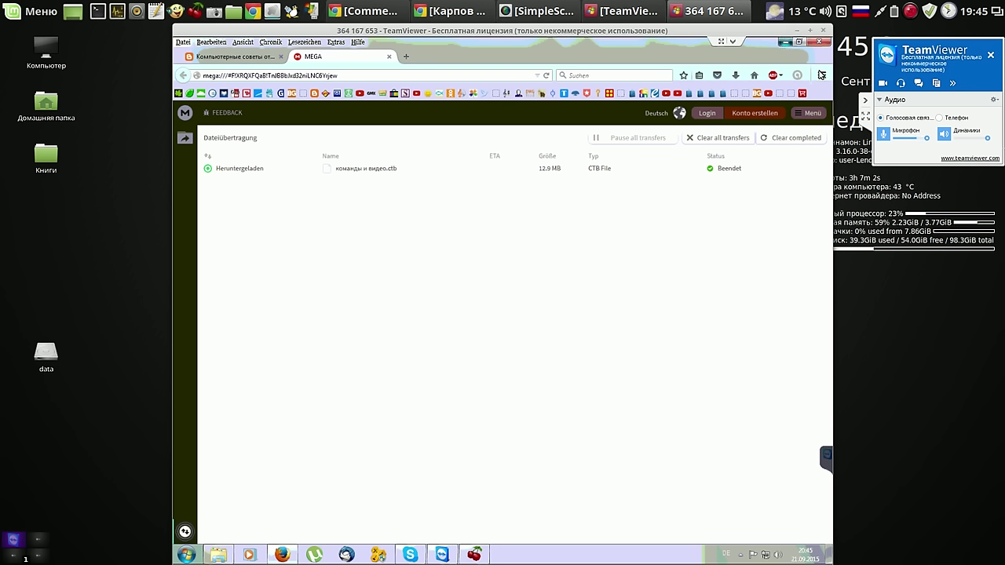
# Check the user's Downloads folder under Benutzer on drive C:, close Explorer and clear the completed MEGA transfer in Firefox.
pyautogui.click(822, 75)
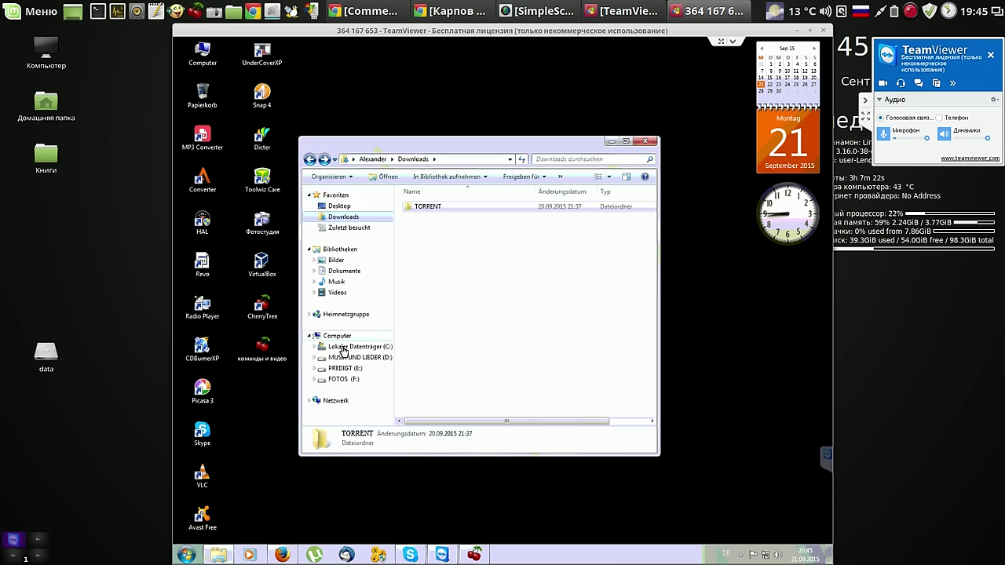
pyautogui.click(342, 350)
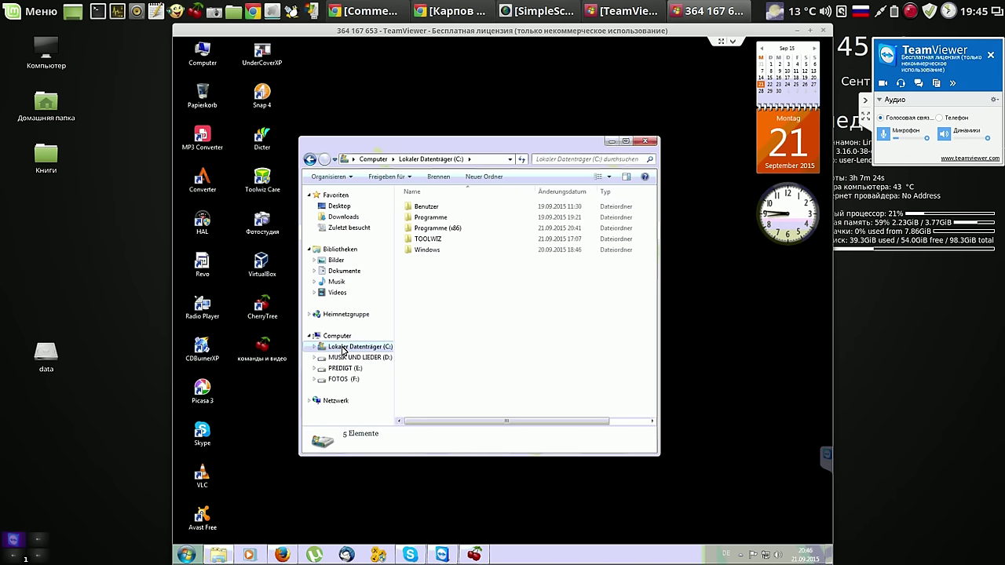
pyautogui.doubleClick(427, 207)
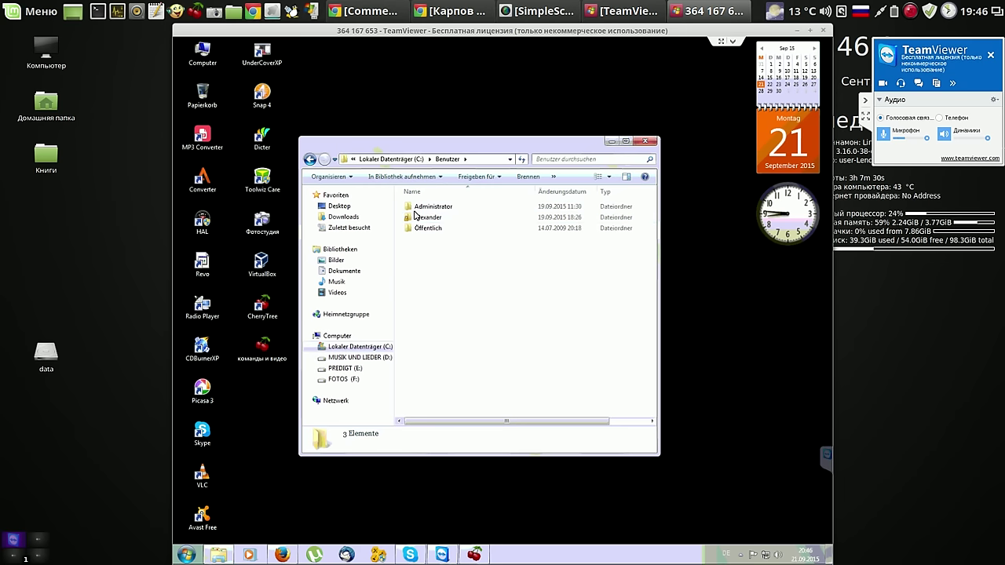
pyautogui.doubleClick(410, 220)
pyautogui.click(409, 220)
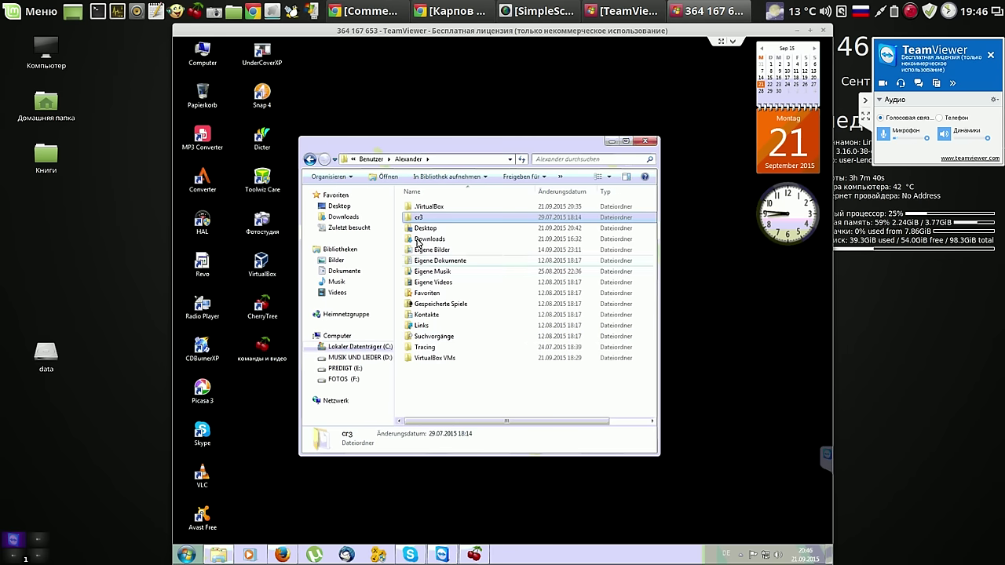
pyautogui.click(418, 239)
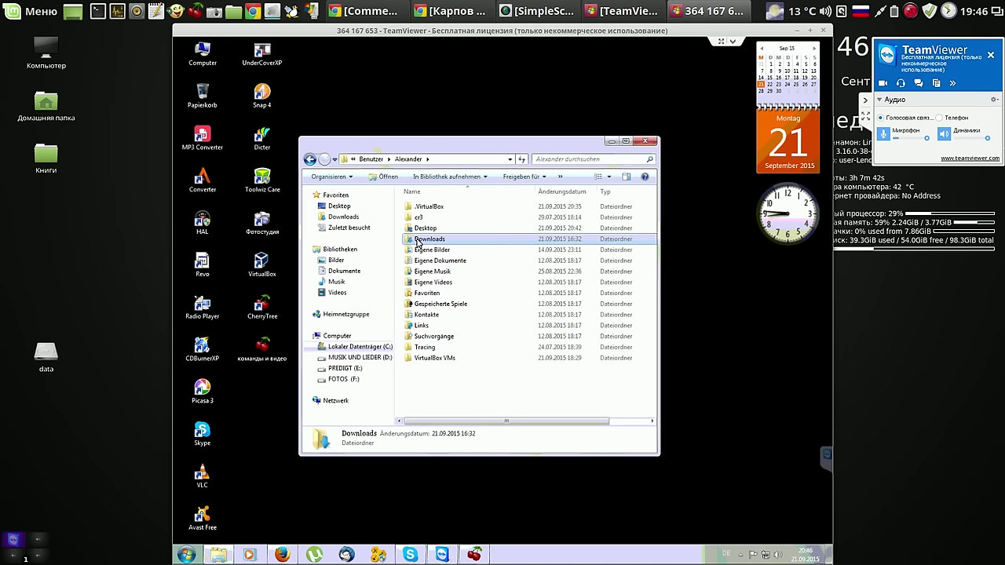
pyautogui.click(418, 240)
pyautogui.click(409, 240)
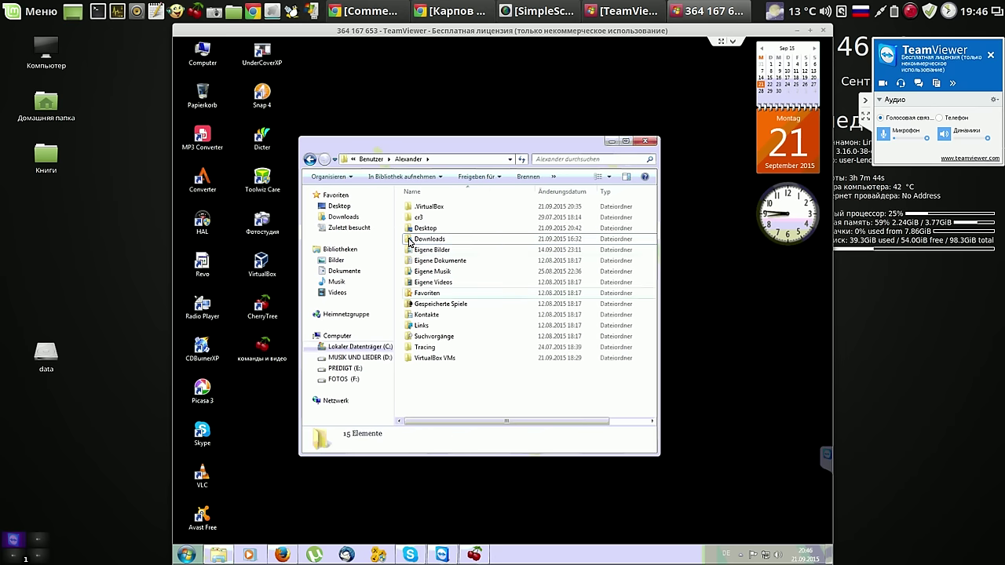
pyautogui.doubleClick(409, 240)
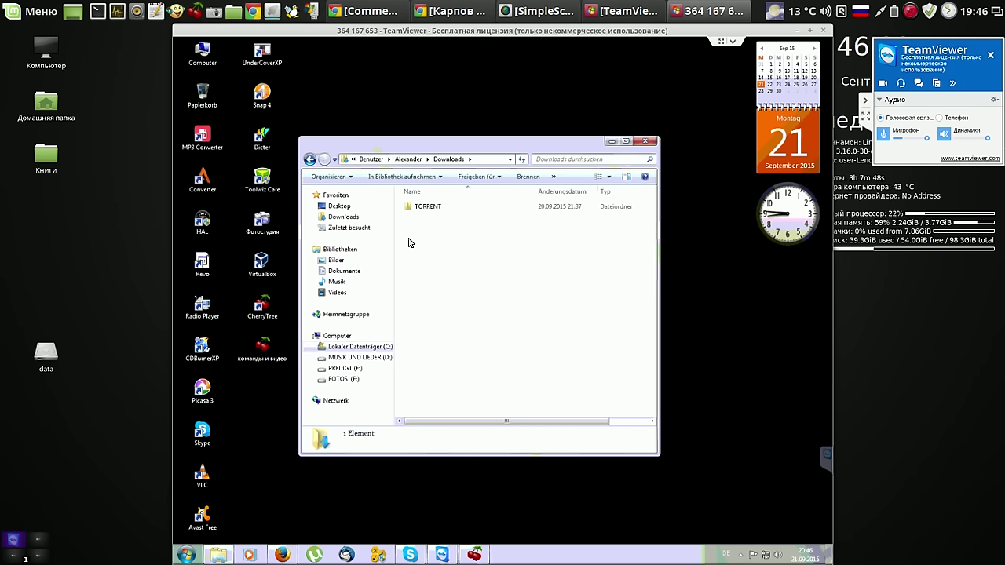
pyautogui.click(644, 142)
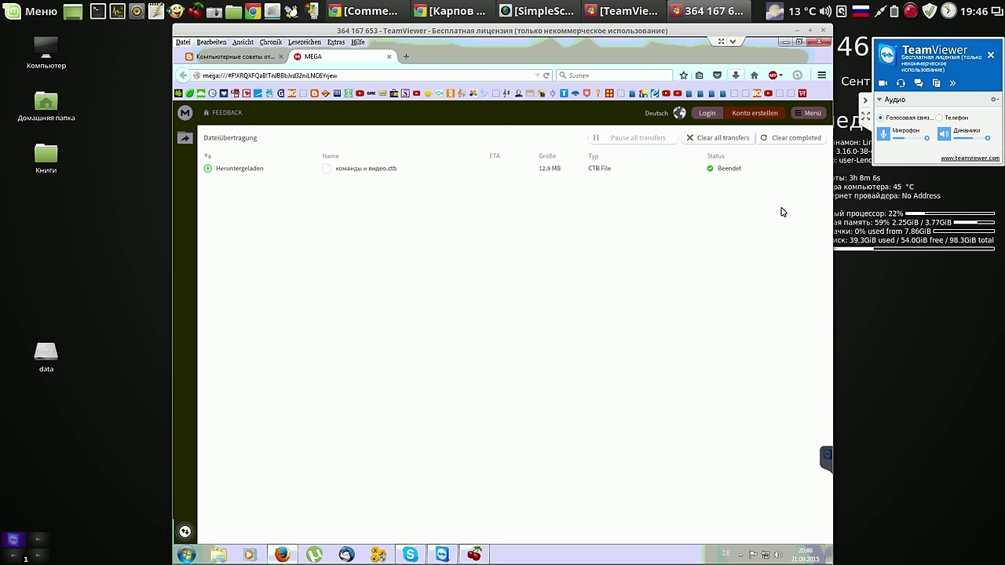
pyautogui.click(798, 141)
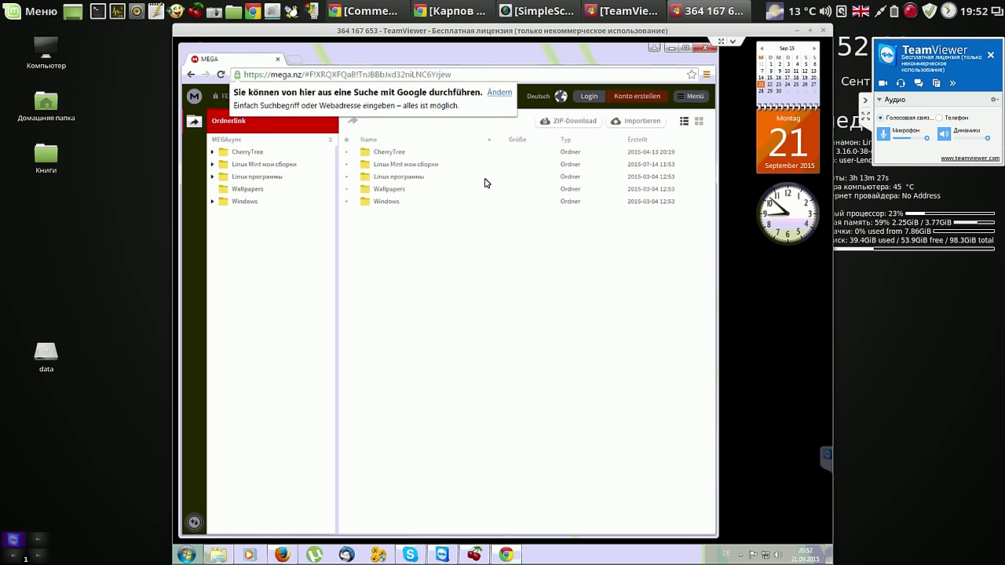
# In Chrome, download команды и видео.ctb from MEGA's CherryTree folder as a standard download and show its transfer.
pyautogui.click(252, 155)
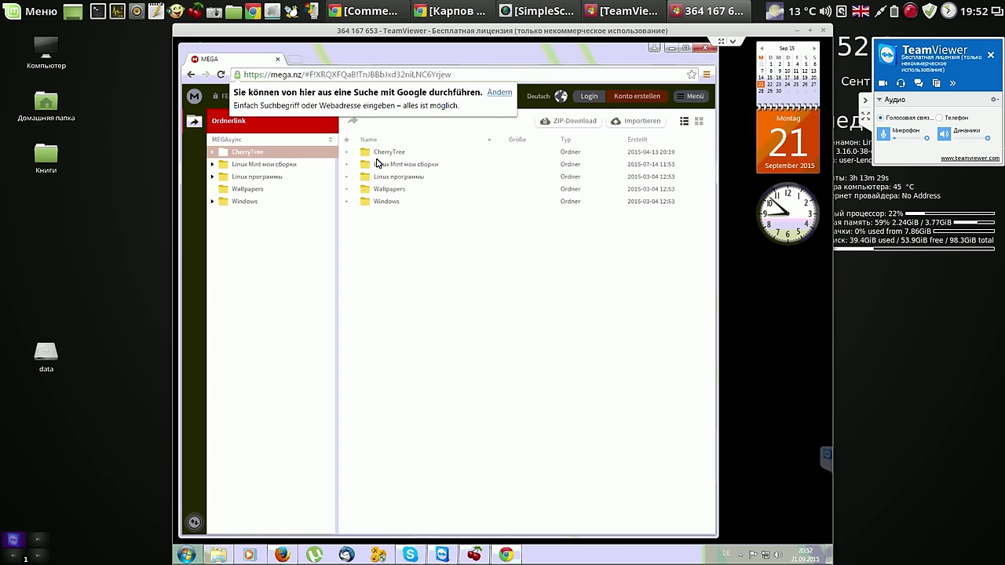
pyautogui.doubleClick(377, 154)
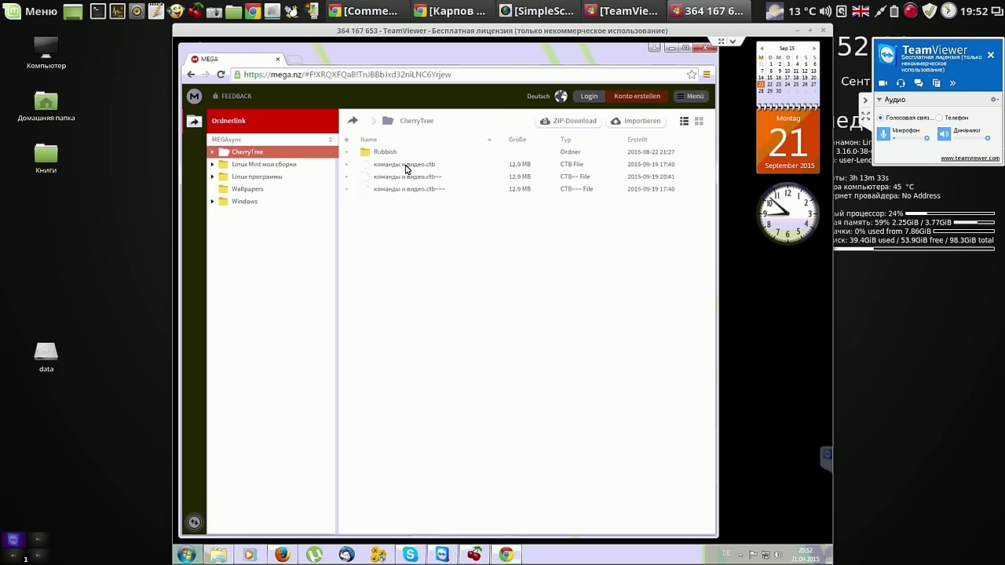
pyautogui.click(406, 169)
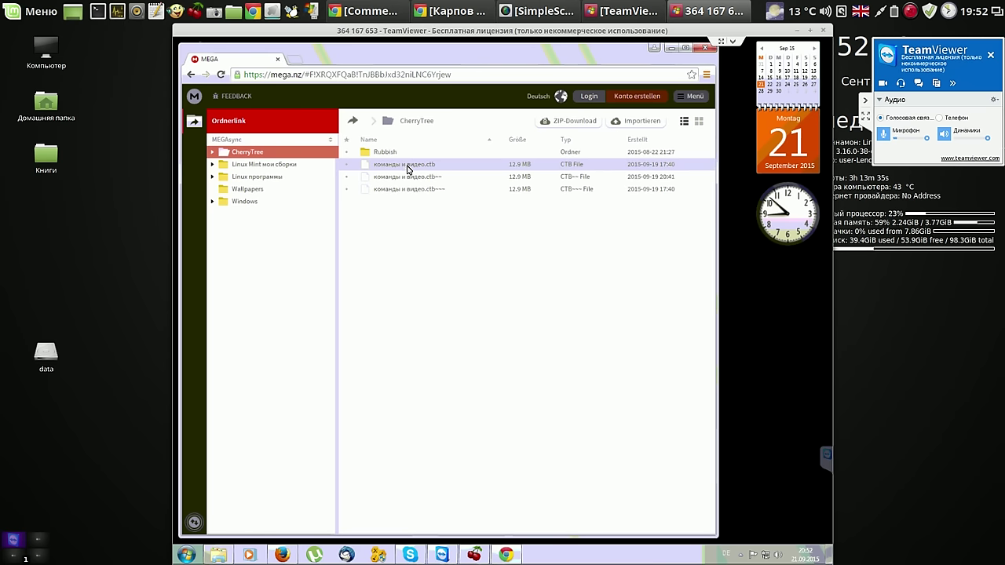
pyautogui.rightClick(408, 169)
pyautogui.moveTo(477, 179)
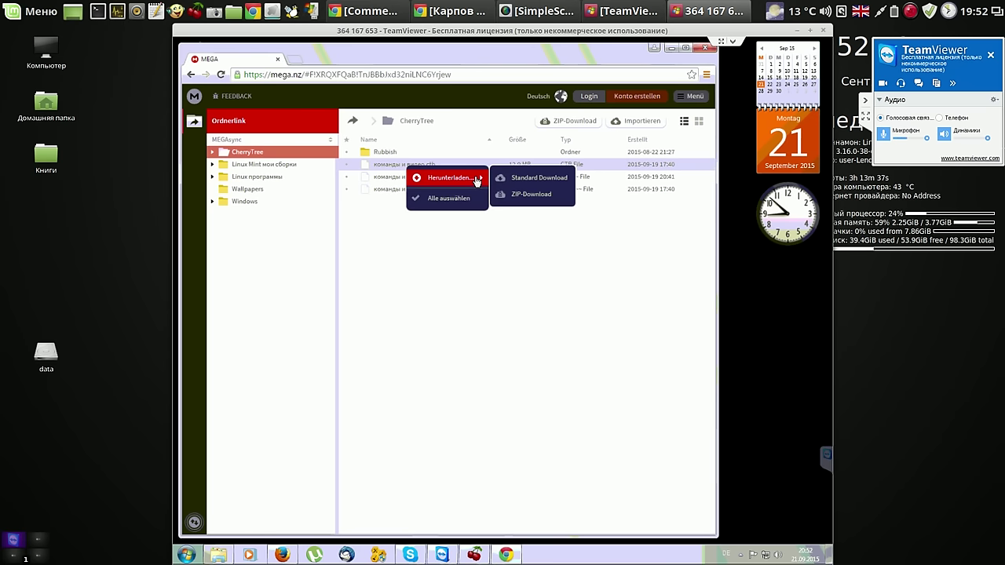
pyautogui.click(529, 181)
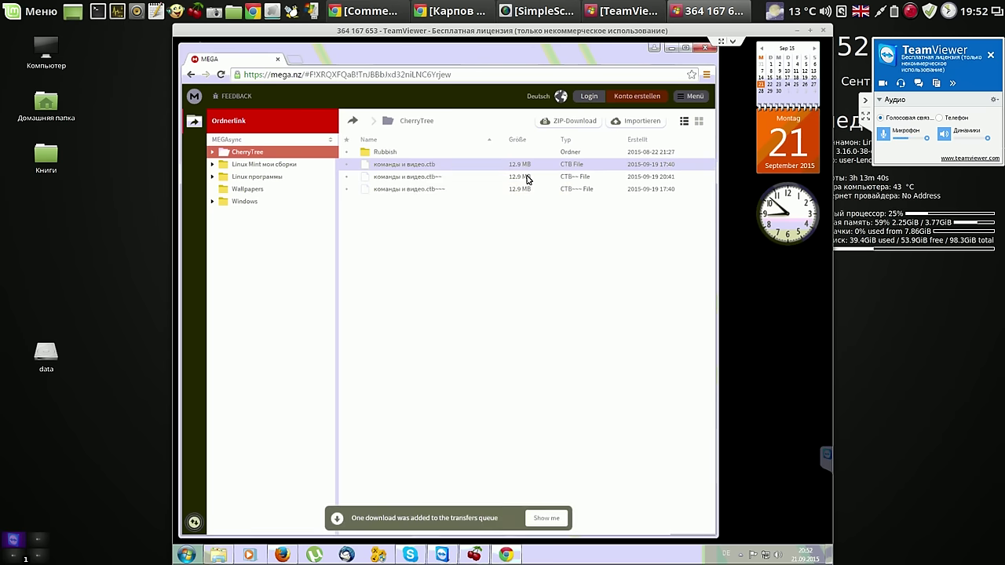
pyautogui.click(547, 517)
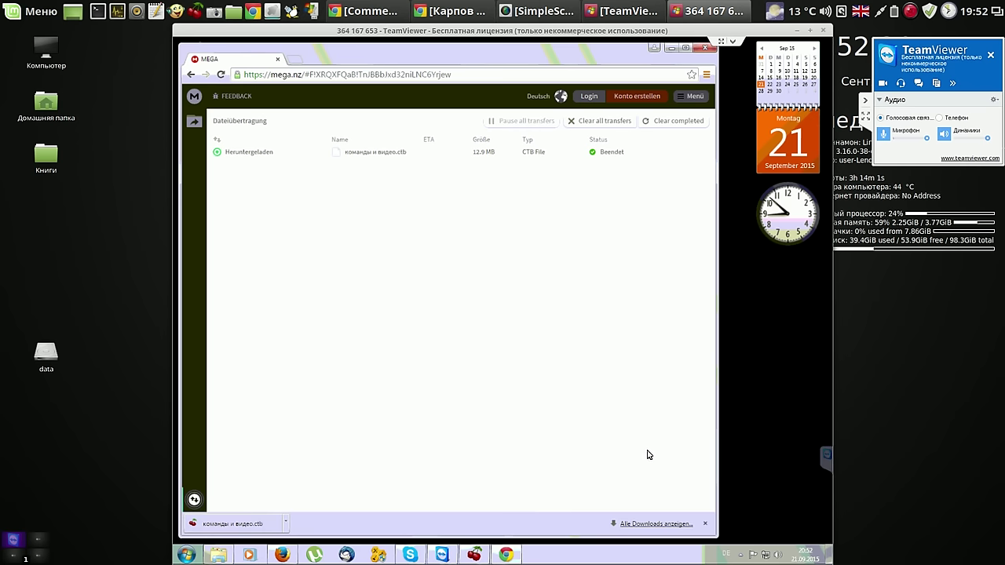
# Show the downloaded команды и видео.ctb in its folder from Chrome's downloads list and close Explorer and Chrome.
pyautogui.click(652, 524)
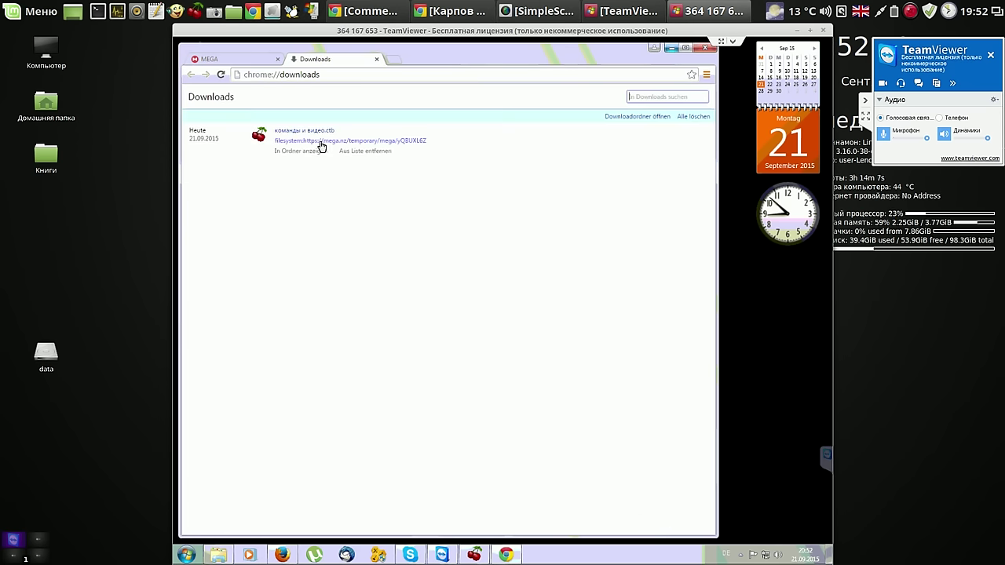
pyautogui.click(298, 153)
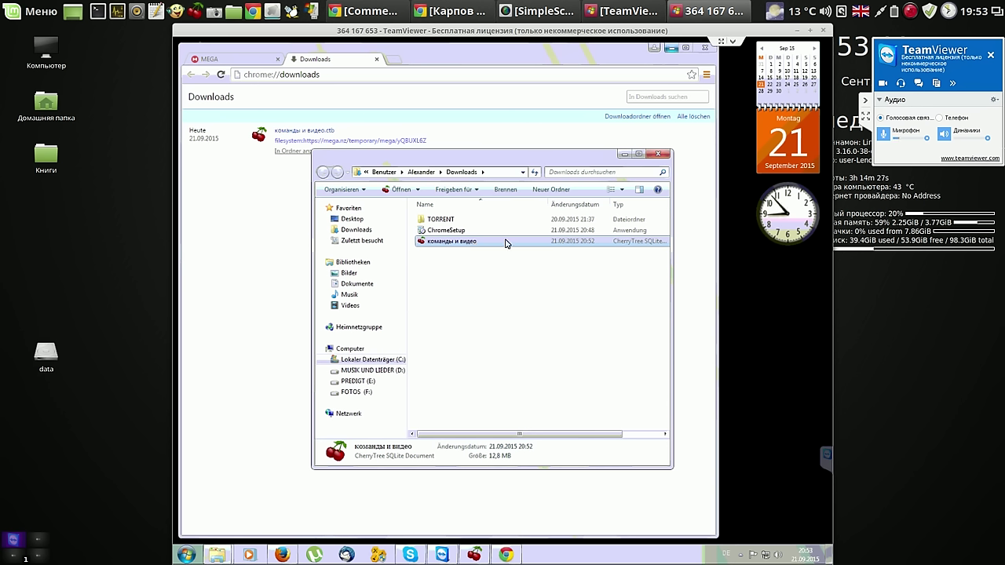
pyautogui.click(659, 155)
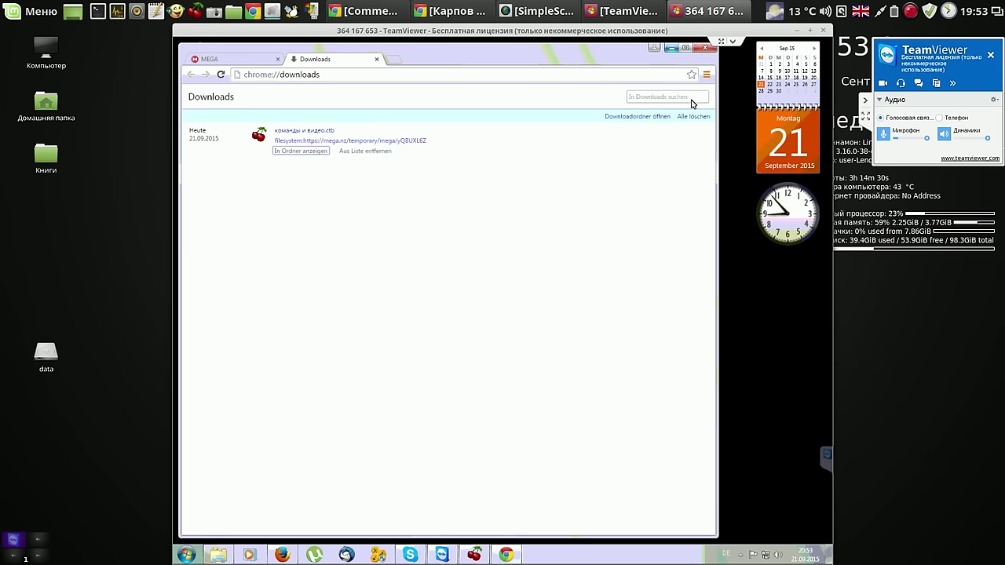
pyautogui.click(706, 48)
# Switch to CherryTree and open команды и видео.ctb from the Downloads folder.
pyautogui.click(486, 550)
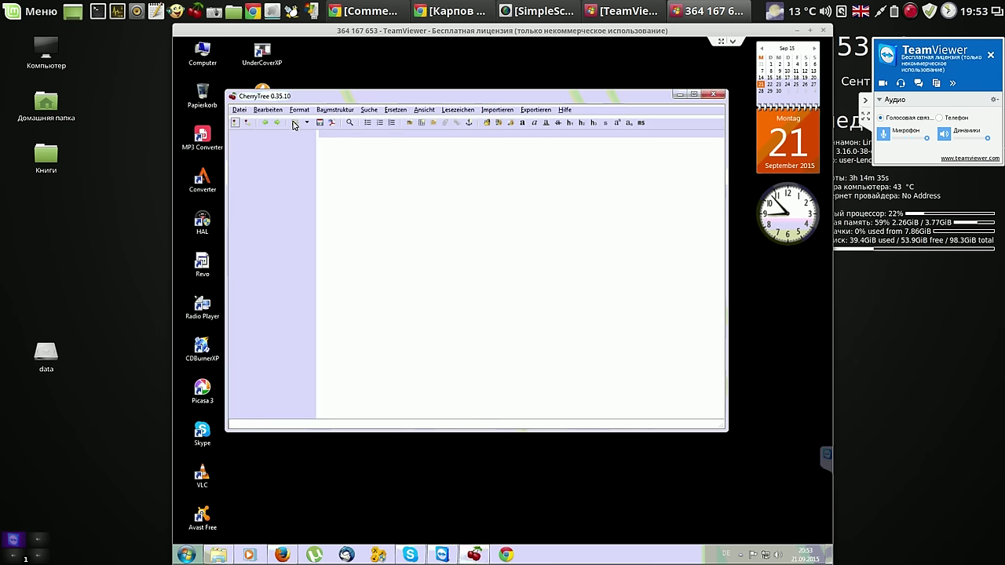
pyautogui.click(240, 110)
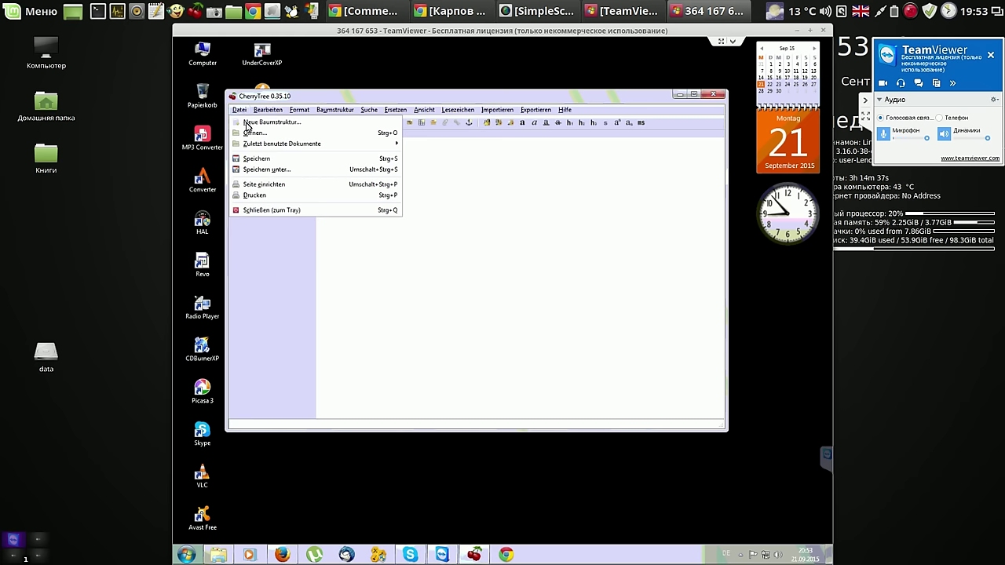
pyautogui.click(250, 133)
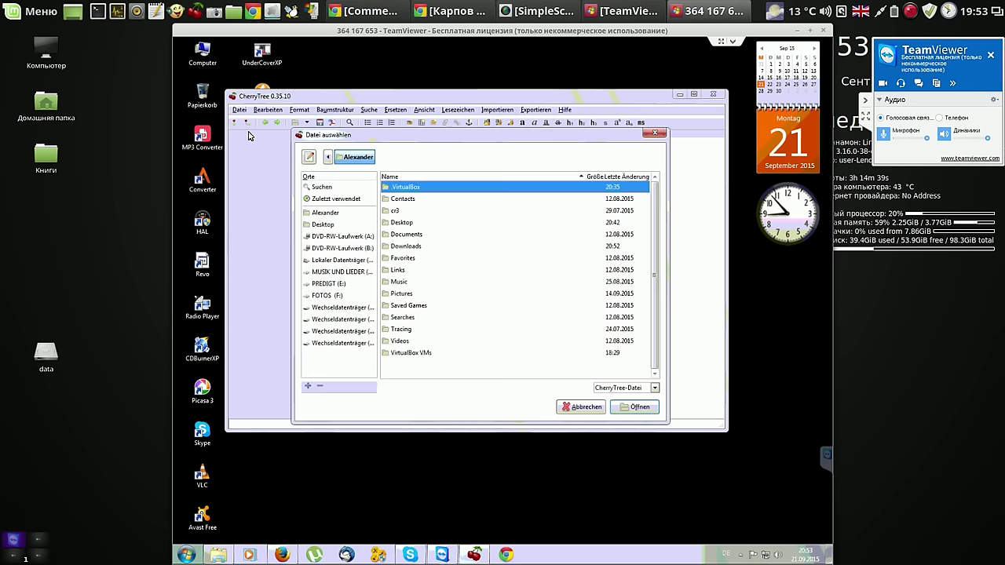
pyautogui.click(397, 249)
pyautogui.doubleClick(398, 249)
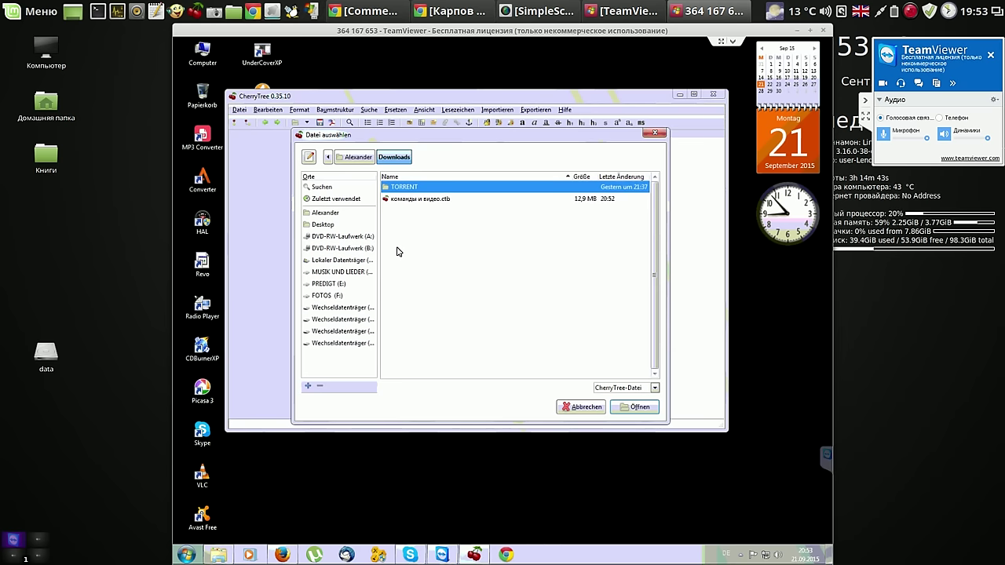
pyautogui.click(407, 201)
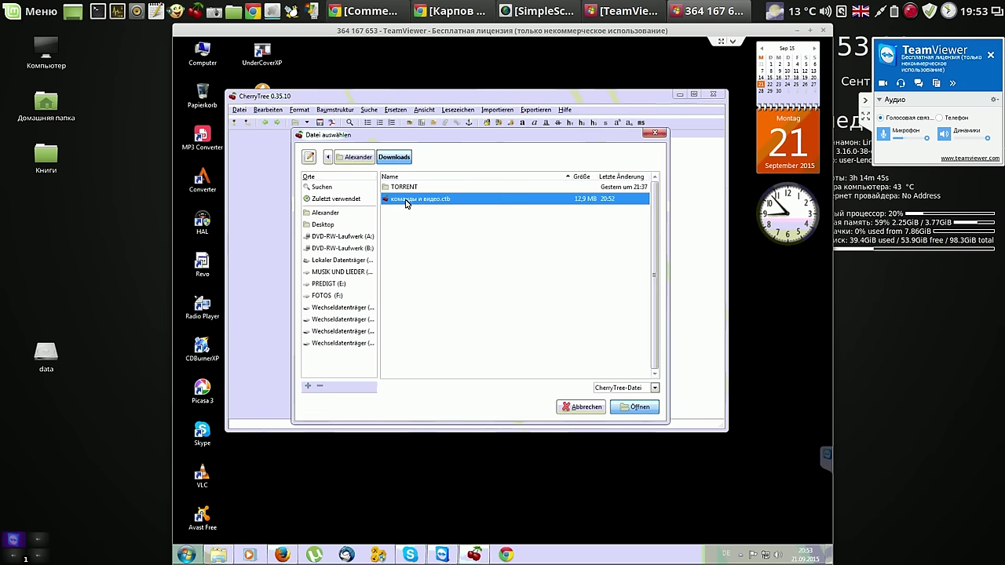
pyautogui.doubleClick(407, 201)
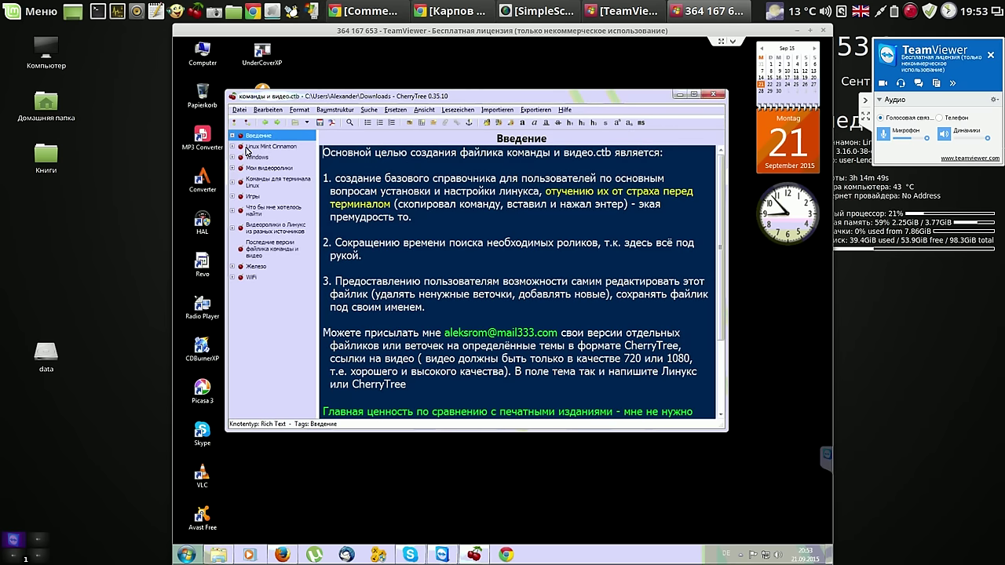
# View the subtopics of Введение and Linux Mint Cinnamon, collapsing each again, and expand Мои видеоролики.
pyautogui.click(232, 136)
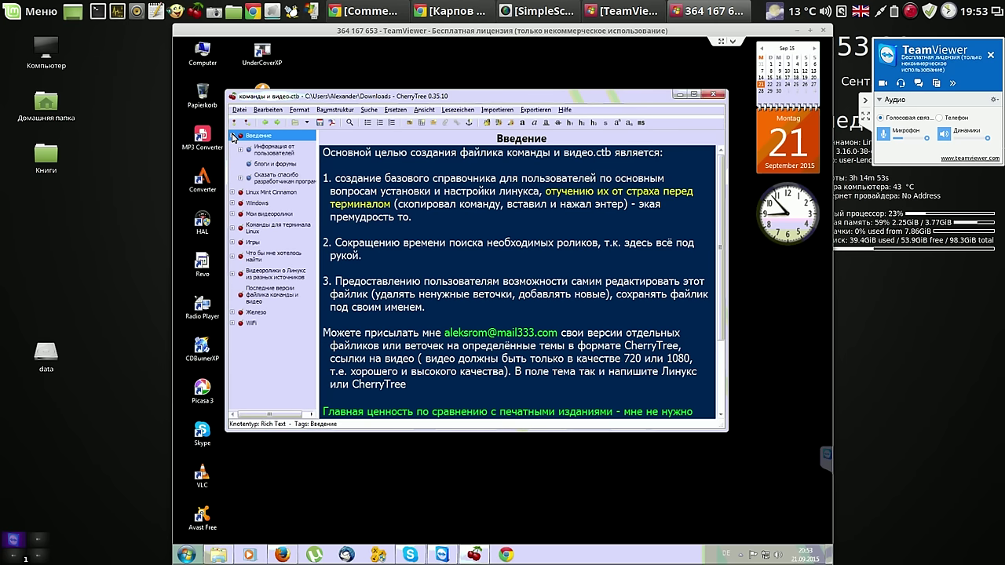
pyautogui.click(232, 136)
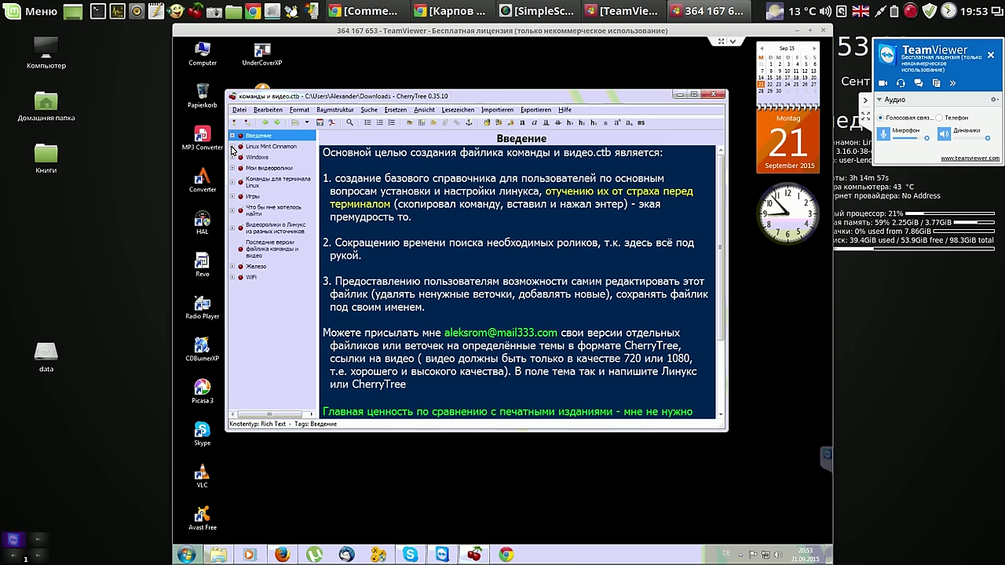
pyautogui.click(232, 147)
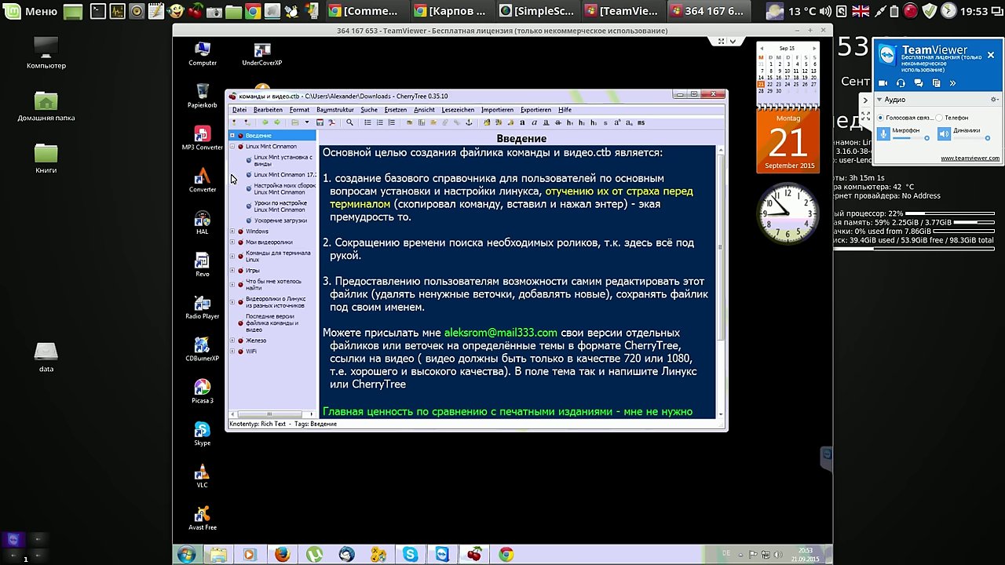
pyautogui.click(232, 148)
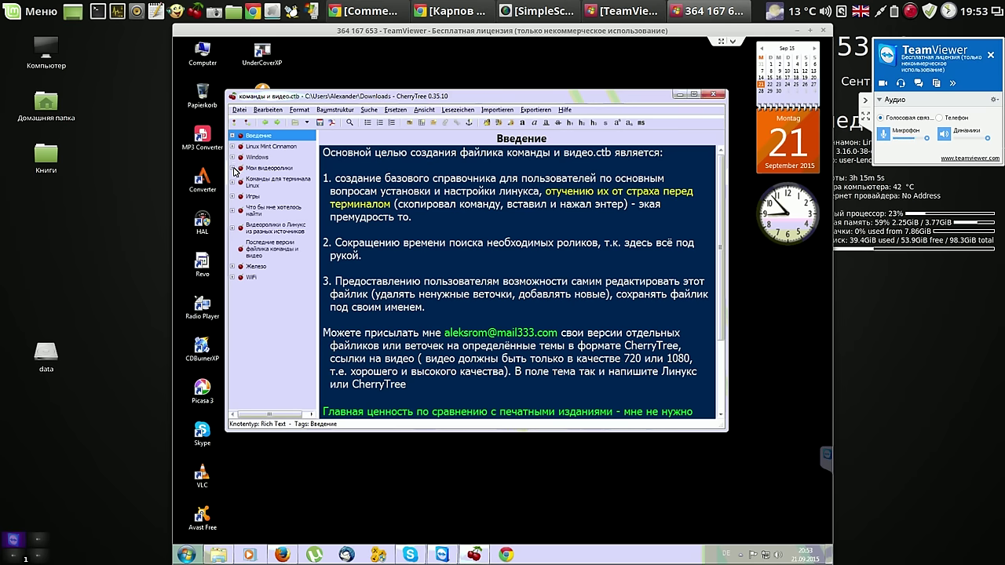
pyautogui.click(233, 168)
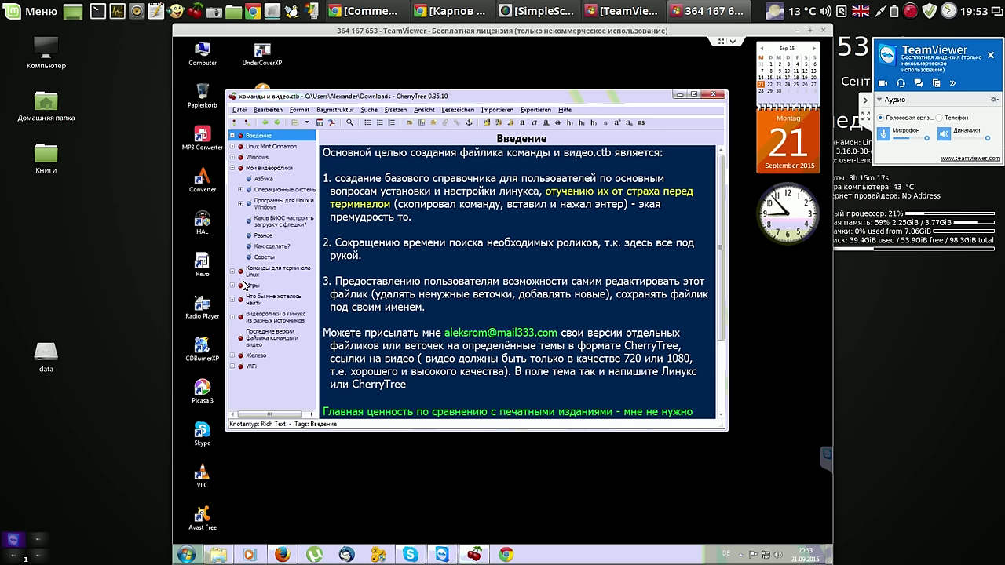
# Collapse Мои видеоролики, expand Команды для терминала Linux and view its Balabolka note.
pyautogui.click(232, 168)
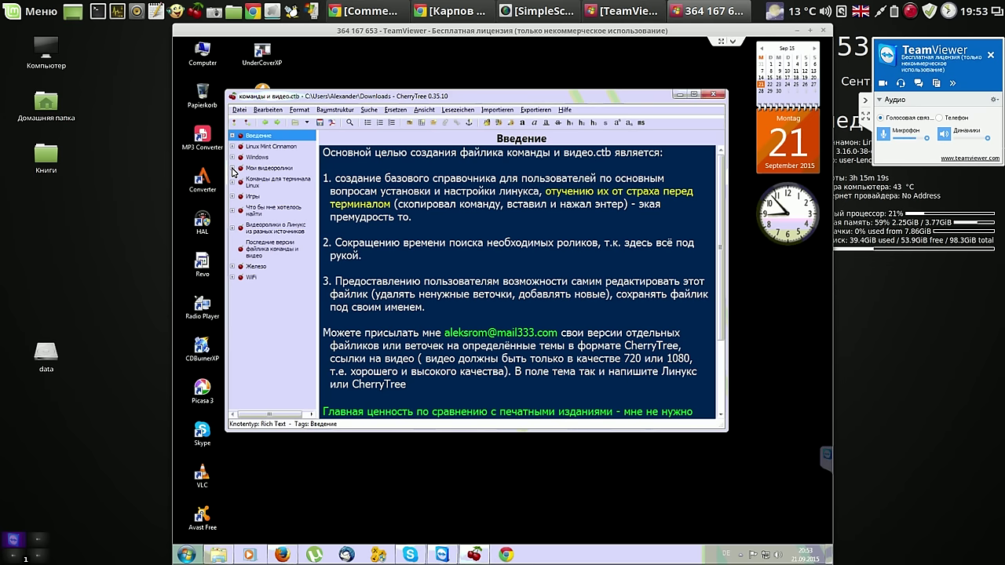
pyautogui.click(234, 183)
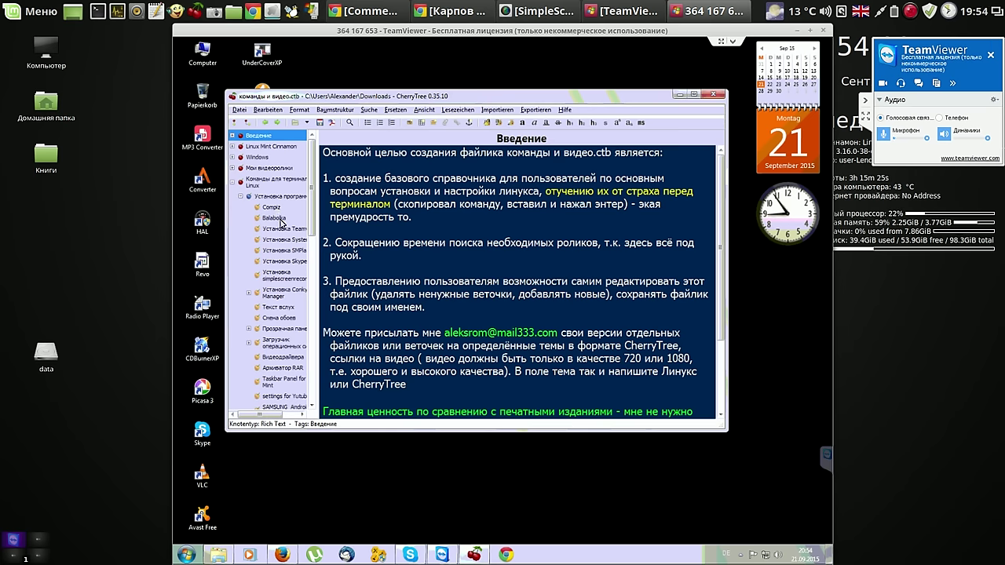
pyautogui.click(281, 222)
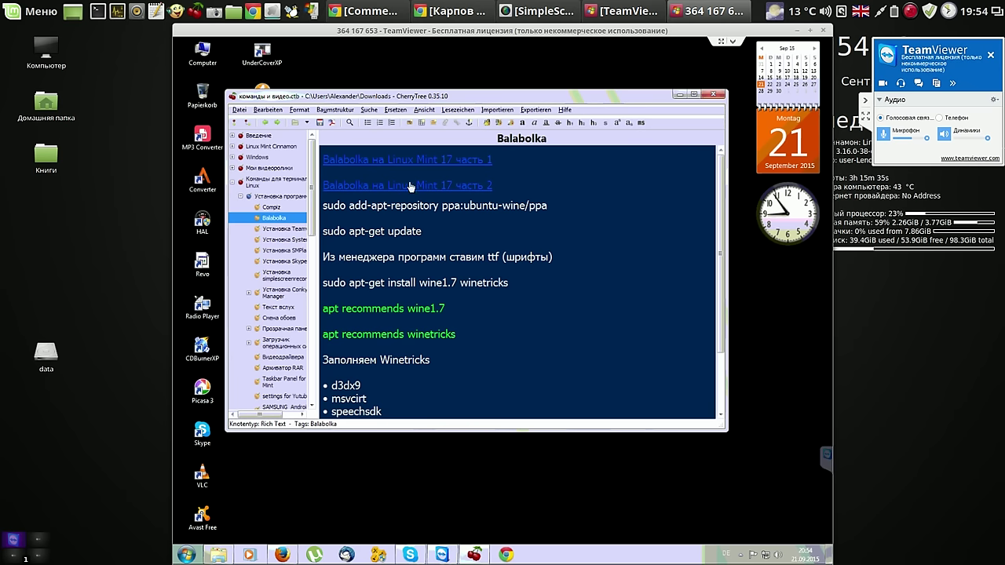
# Set the website link colour to yellow #FFF600 in CherryTree's preferences and acknowledge the restart notice.
pyautogui.click(268, 110)
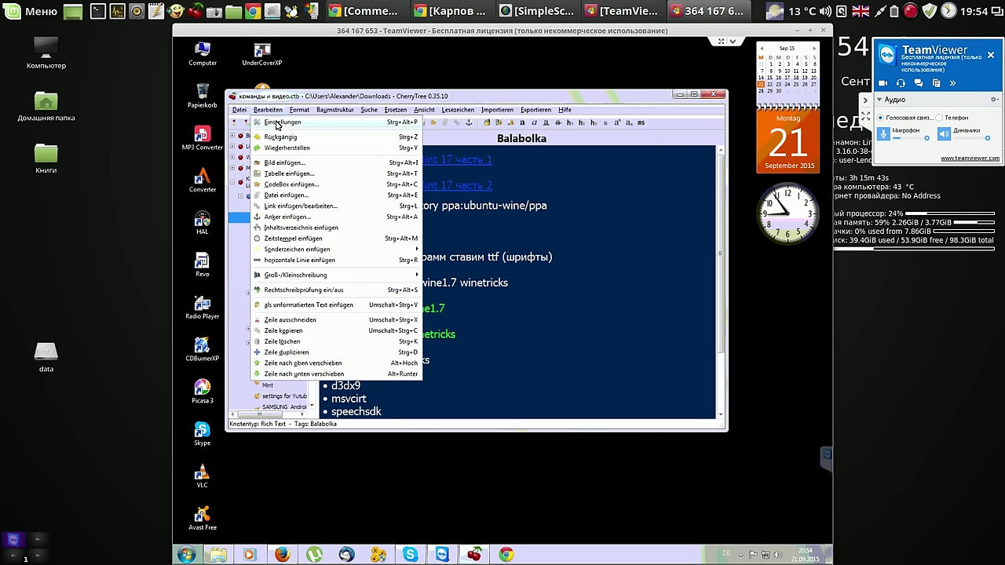
pyautogui.click(276, 123)
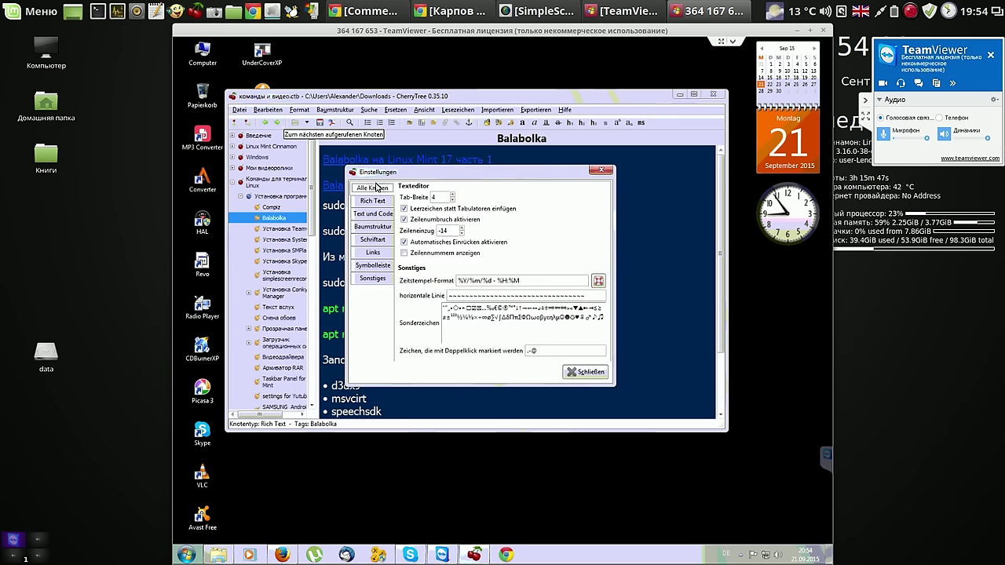
pyautogui.click(378, 268)
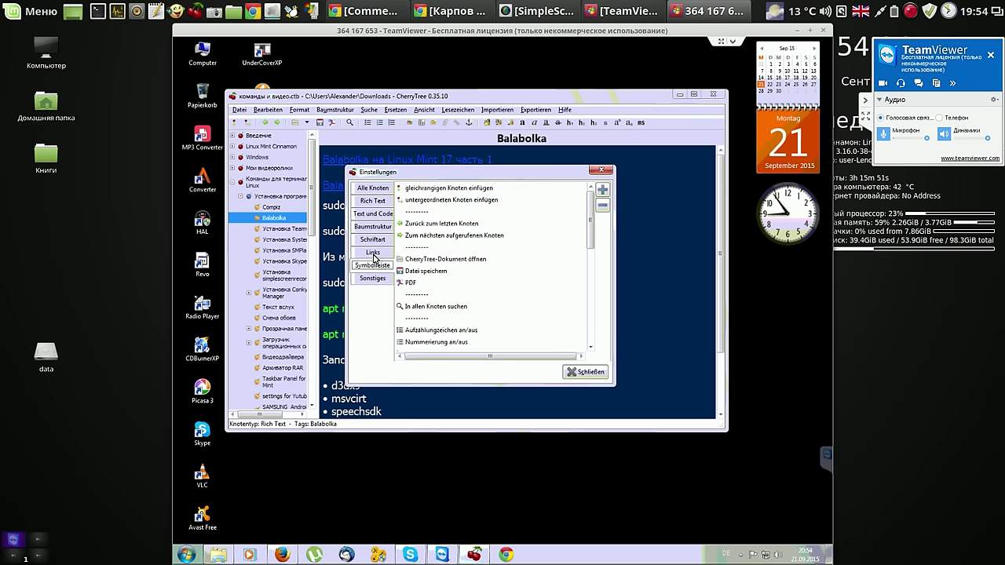
pyautogui.click(374, 254)
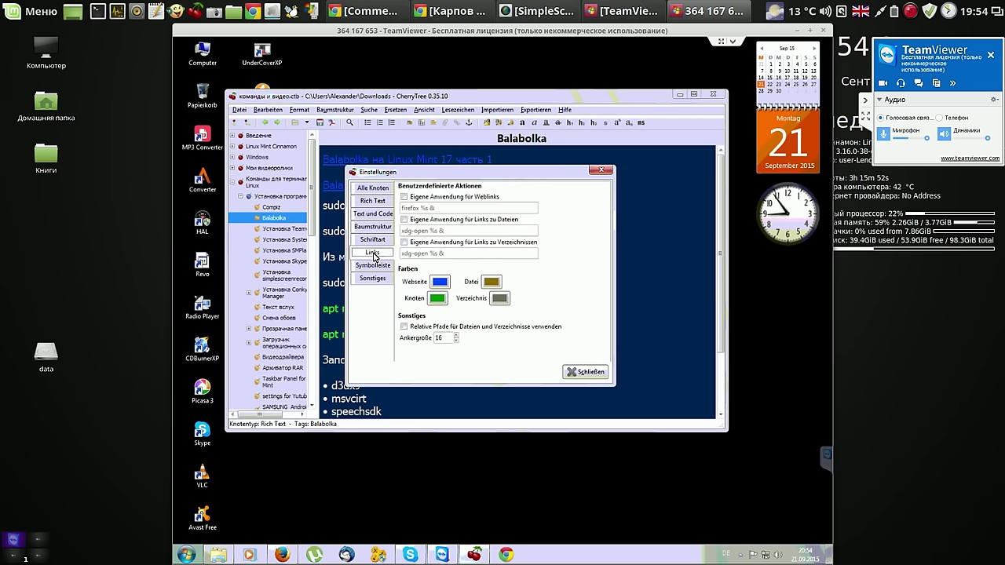
pyautogui.click(440, 284)
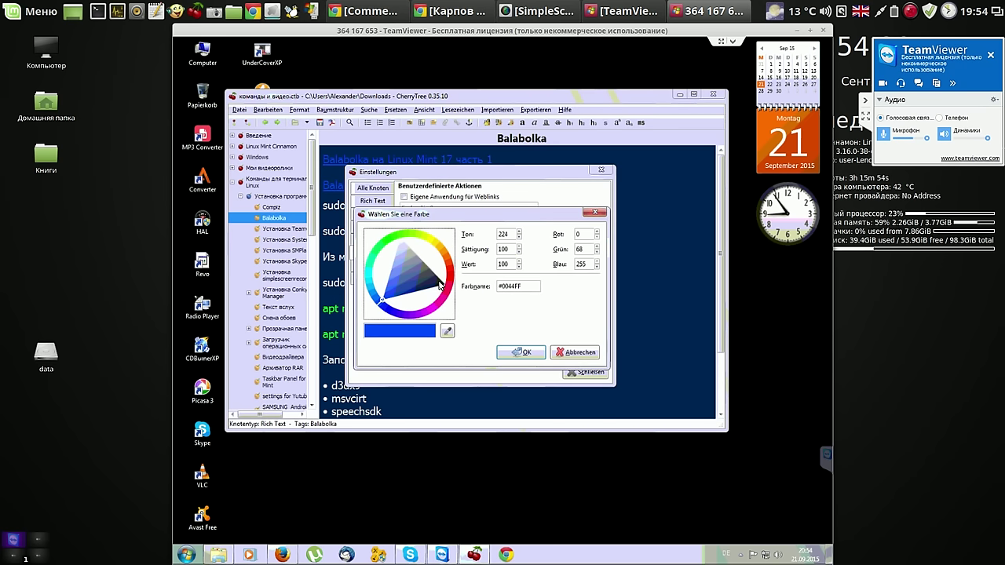
pyautogui.click(429, 241)
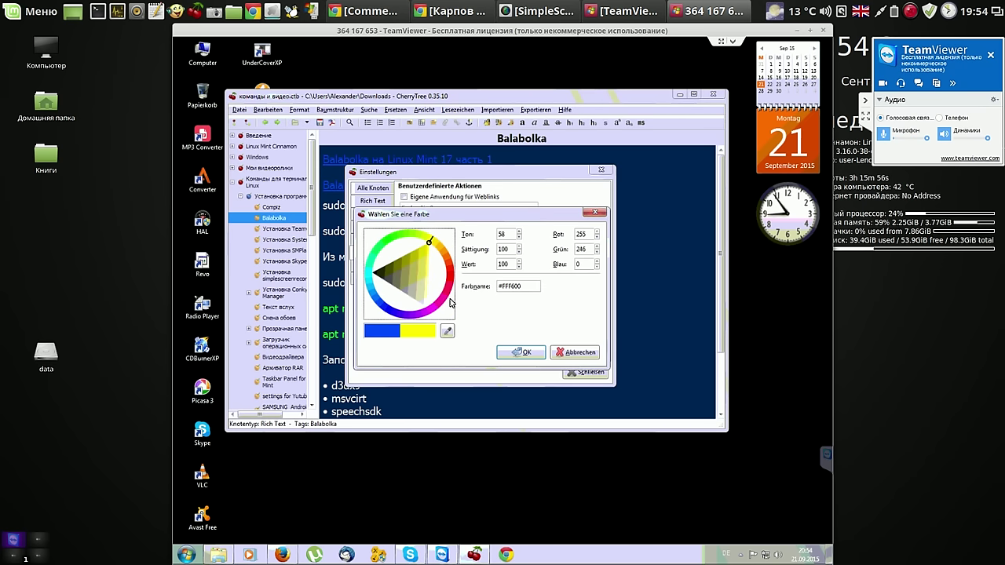
pyautogui.click(535, 353)
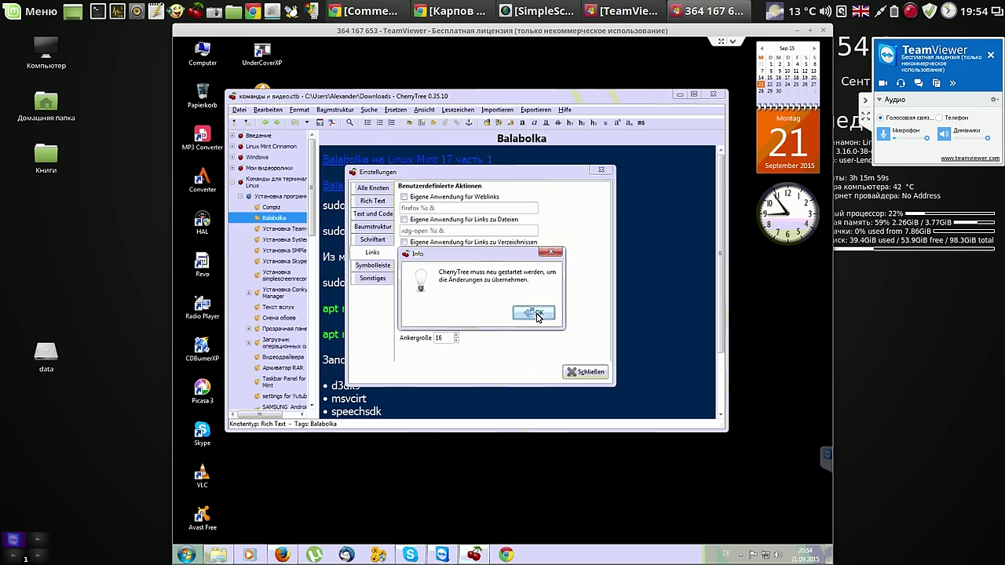
pyautogui.click(538, 314)
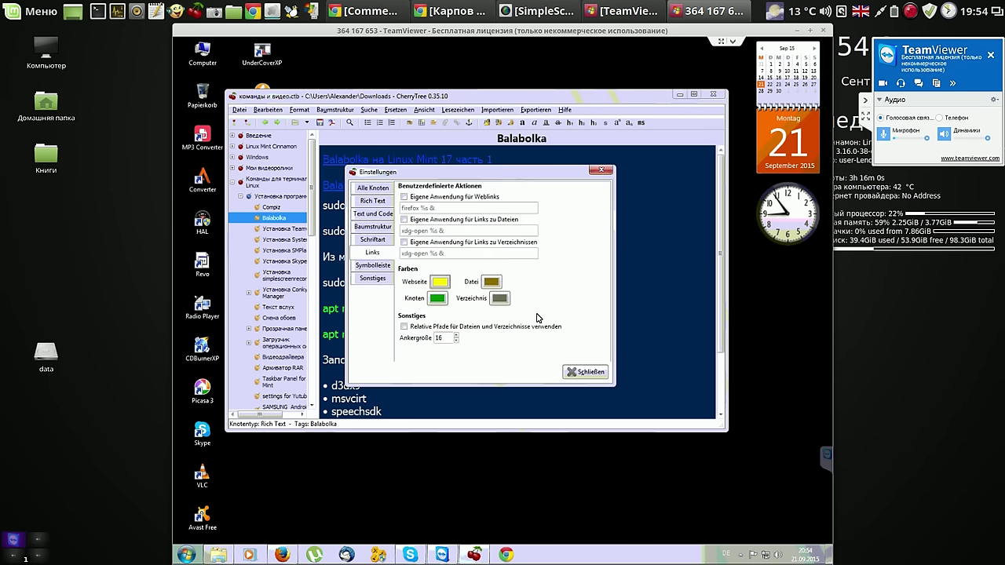
pyautogui.click(583, 371)
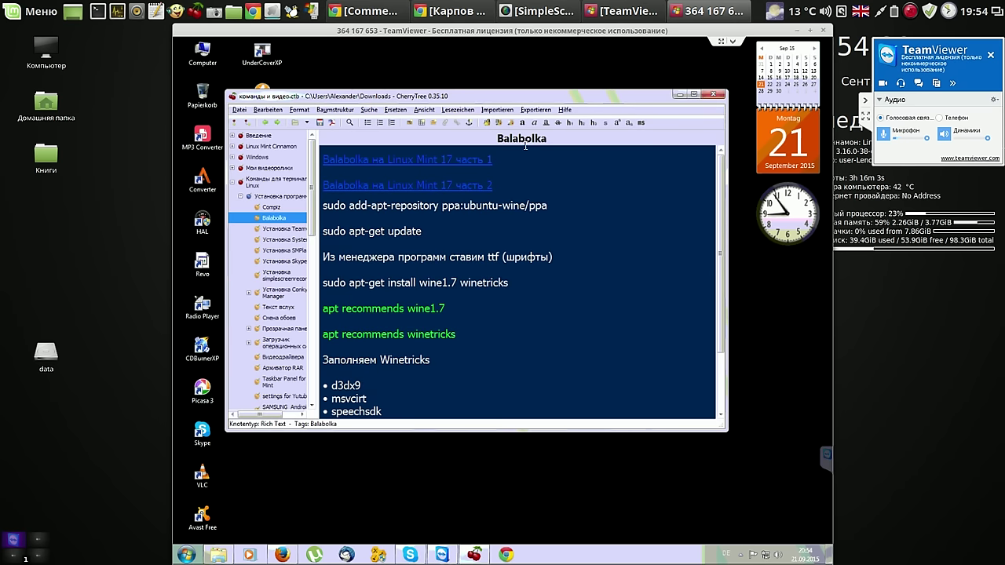
# Set CherryTree's interface language to ru in the preferences and acknowledge the restart notice.
pyautogui.click(268, 110)
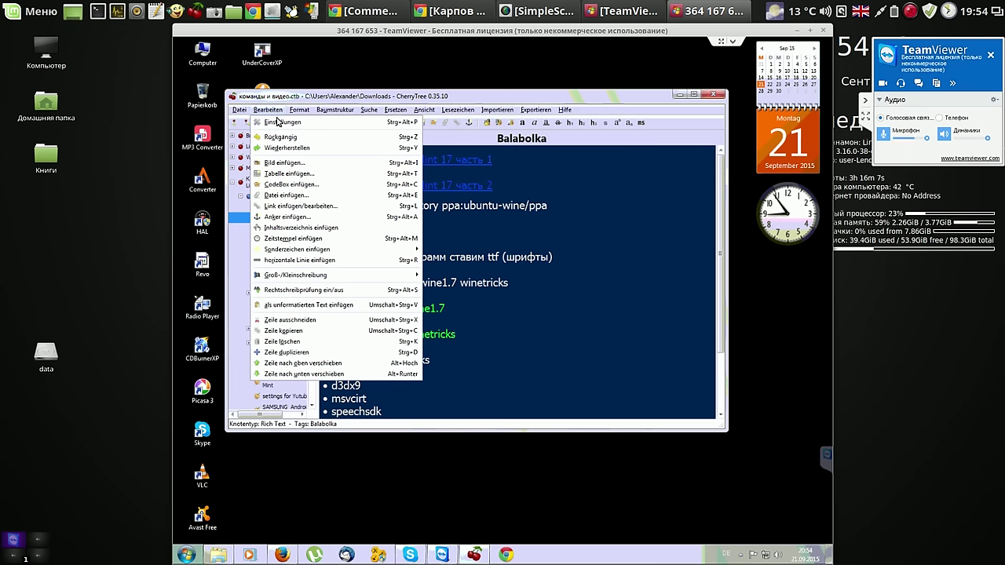
pyautogui.click(276, 125)
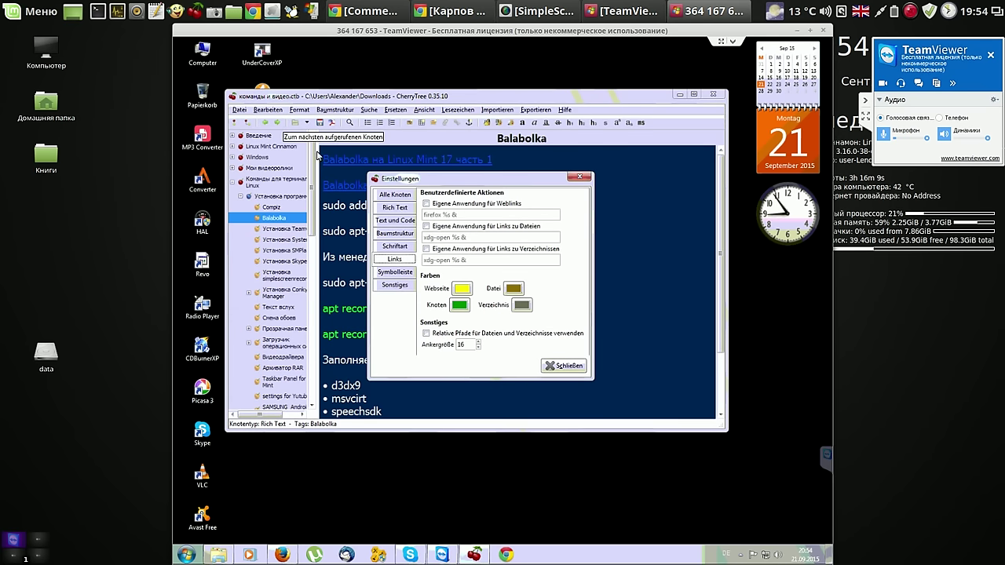
pyautogui.click(402, 287)
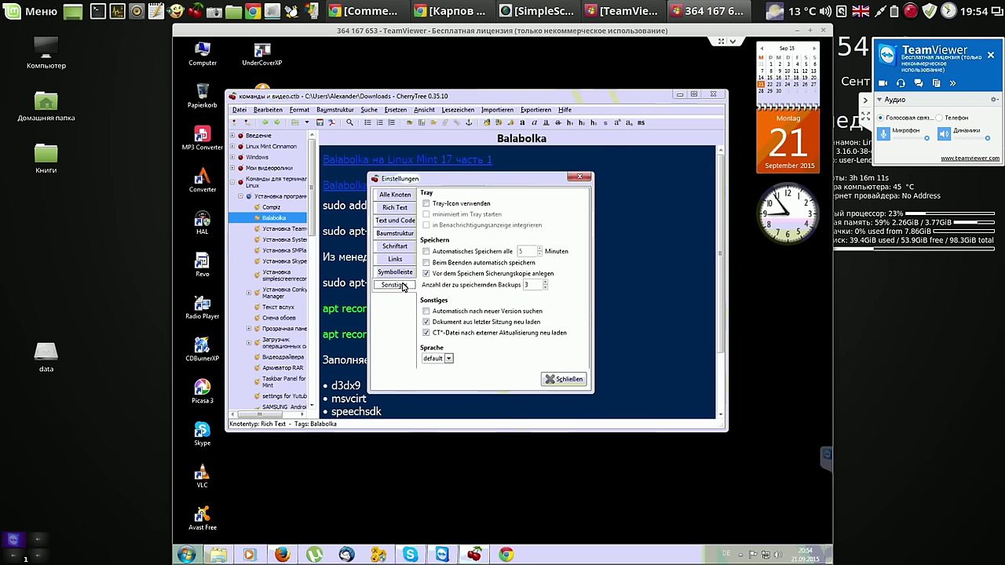
pyautogui.click(448, 359)
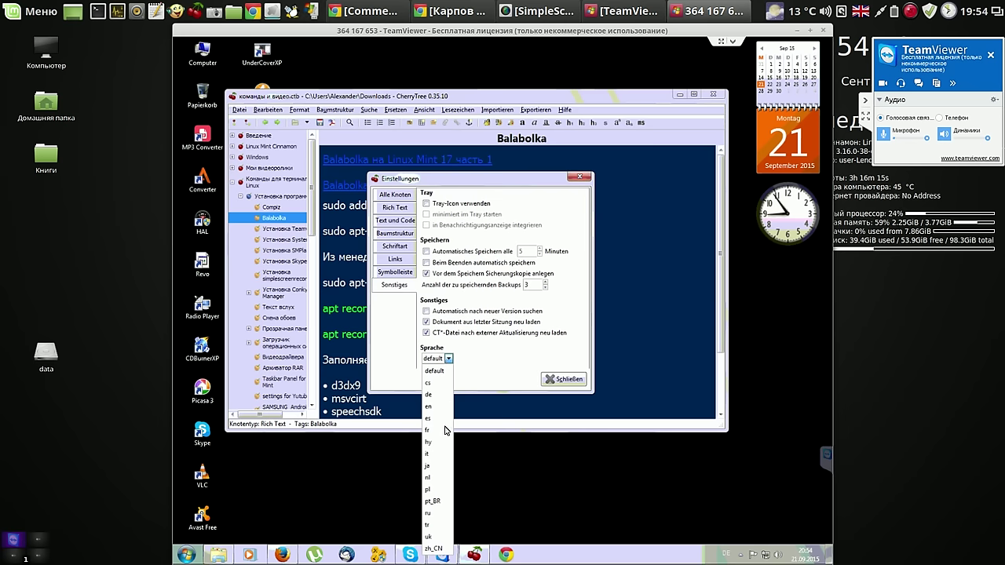
pyautogui.click(431, 514)
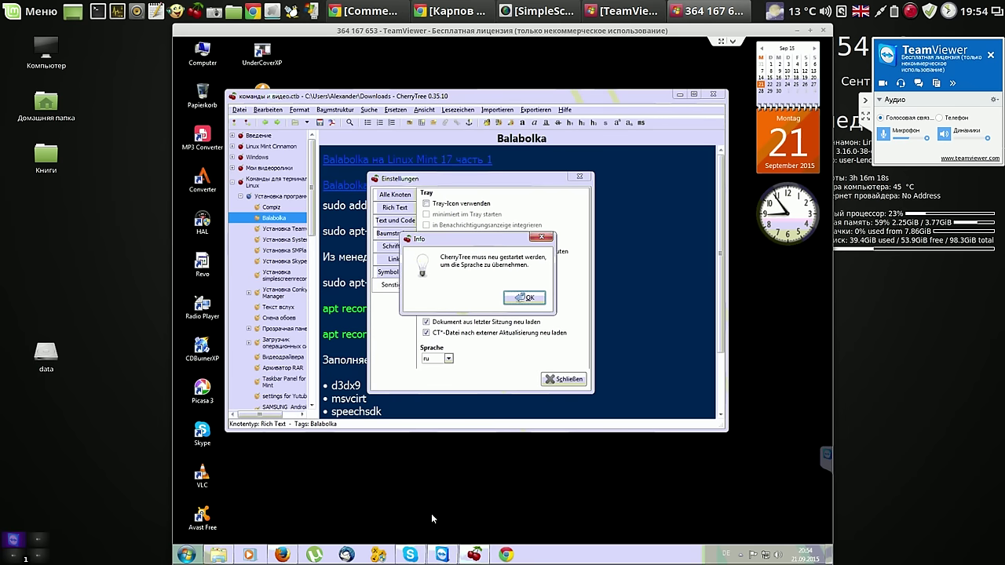
pyautogui.click(529, 300)
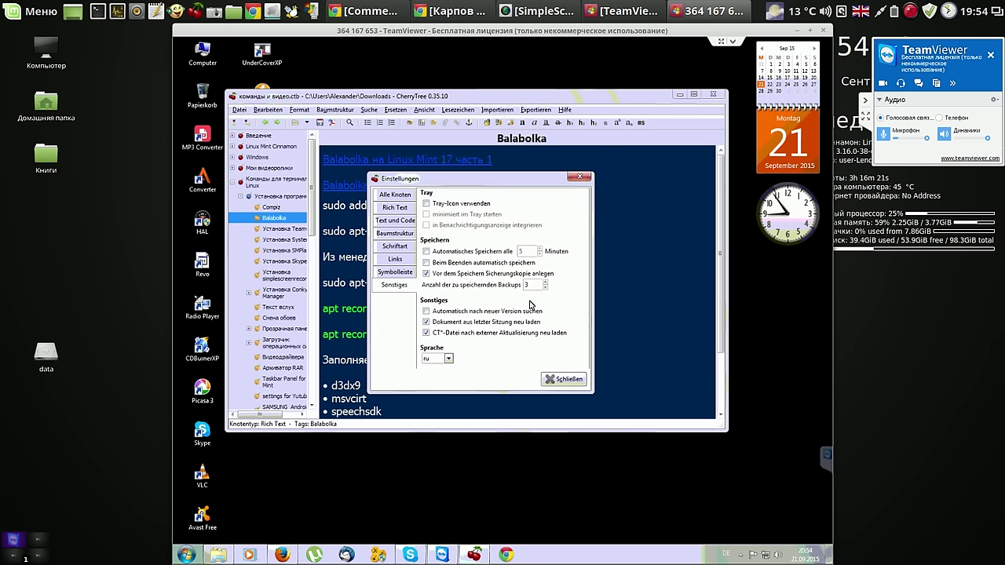
pyautogui.click(562, 380)
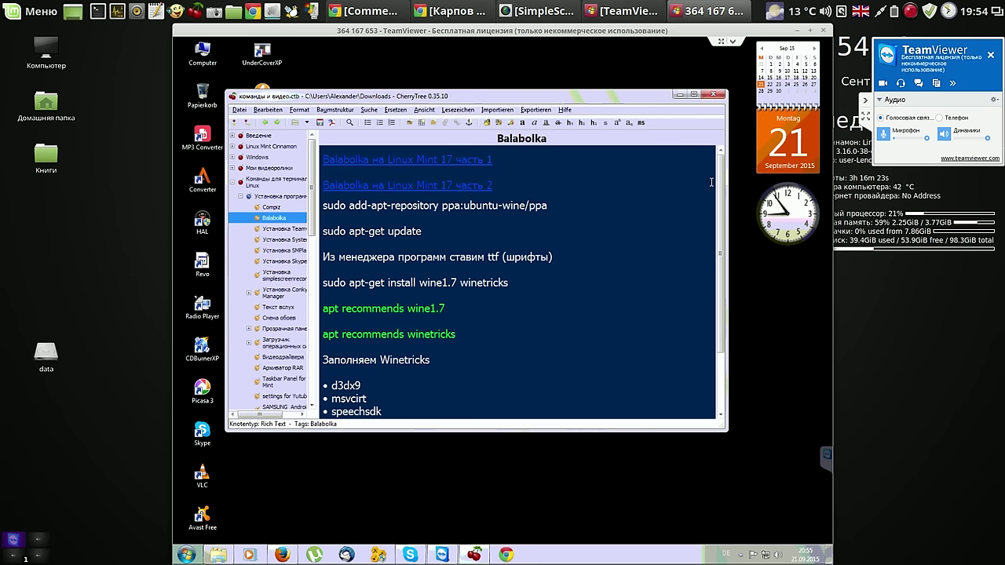
# Restart CherryTree to apply the new preferences and widen the node tree until its longer names fit.
pyautogui.click(713, 95)
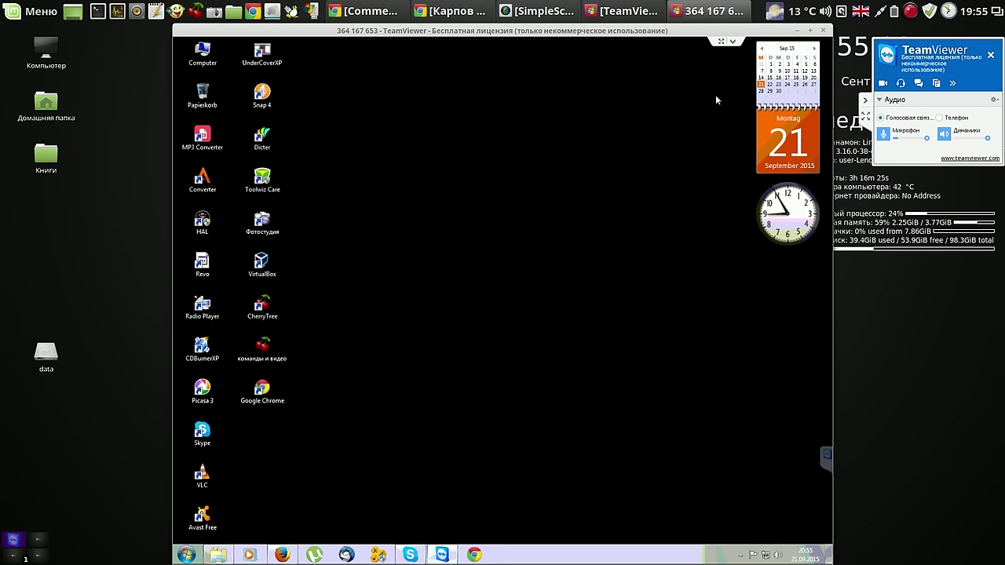
pyautogui.doubleClick(262, 305)
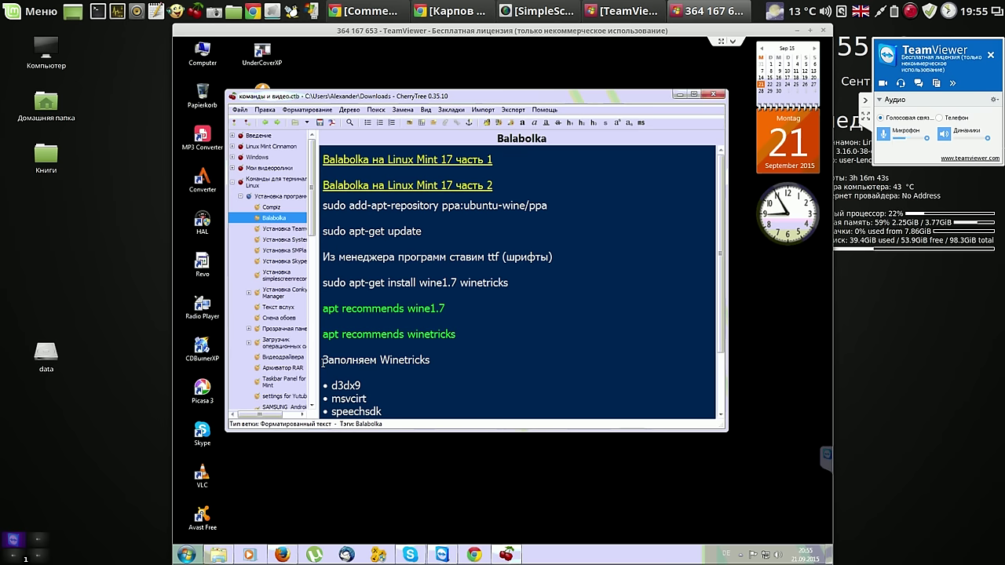
pyautogui.moveTo(317, 343); pyautogui.dragTo(342, 290)
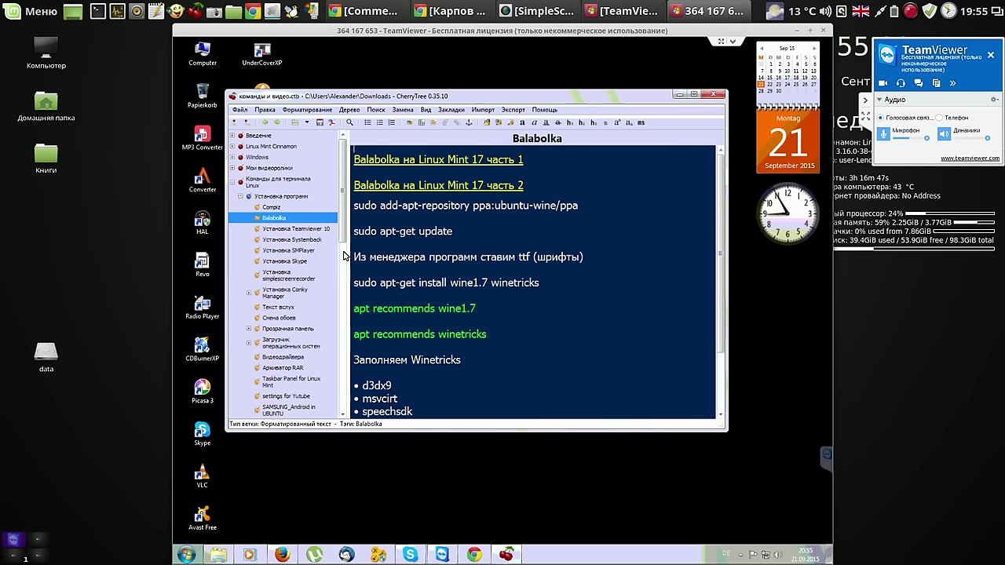